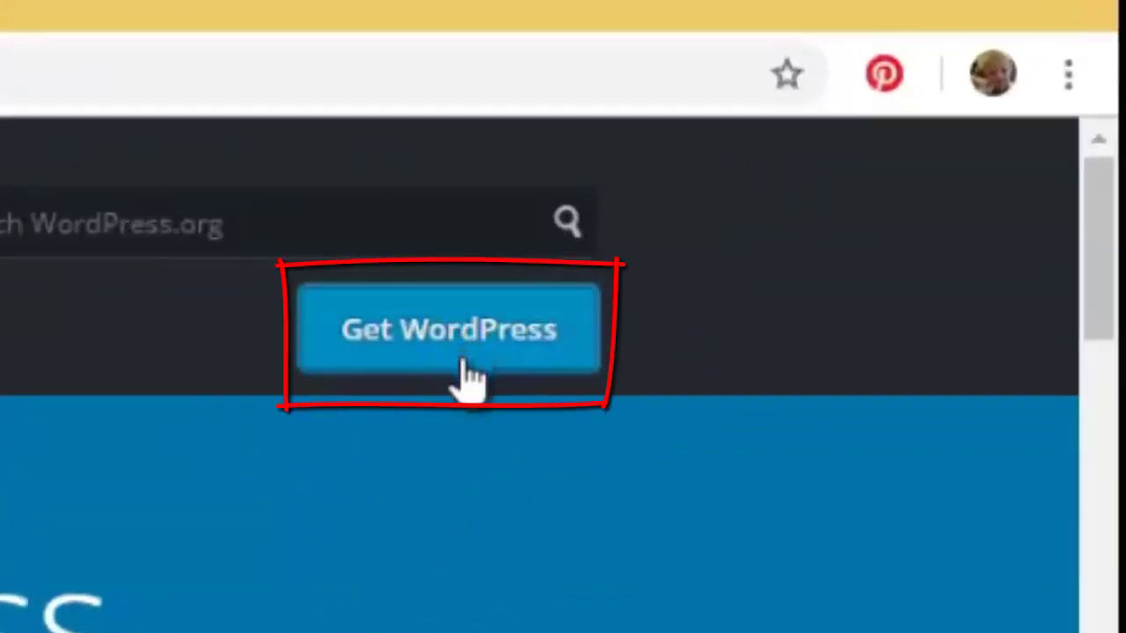
# Step: Go to WordPress.org's download page and start downloading the wordpress-5.1.1.zip package
pyautogui.click(464, 362)
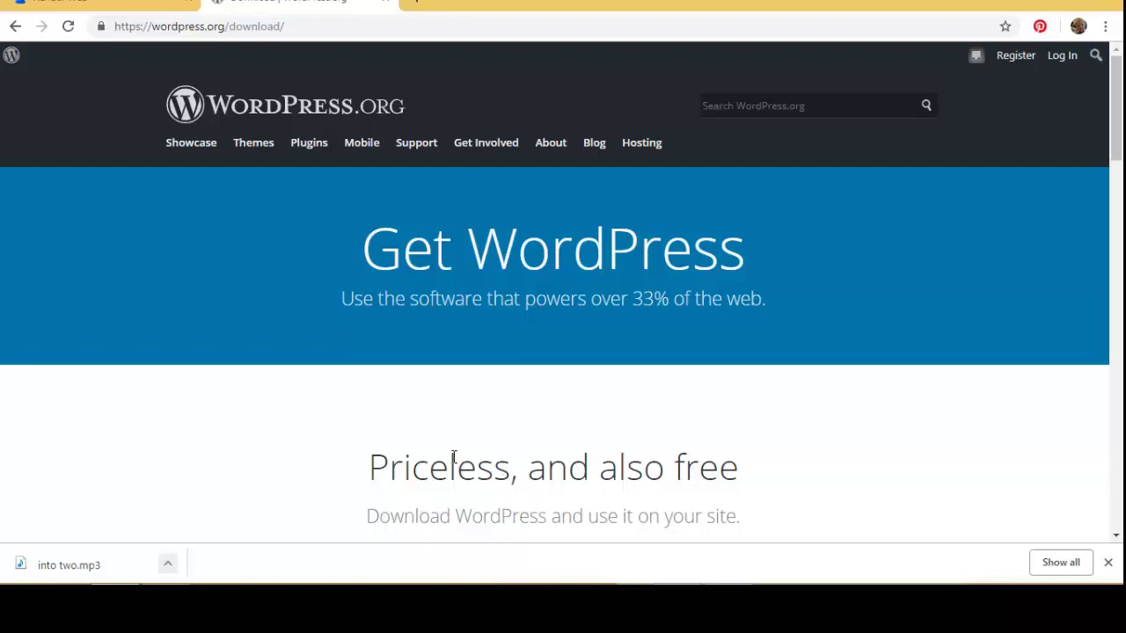
pyautogui.scroll(-3, 453, 457)
pyautogui.scroll(-1, 457, 465)
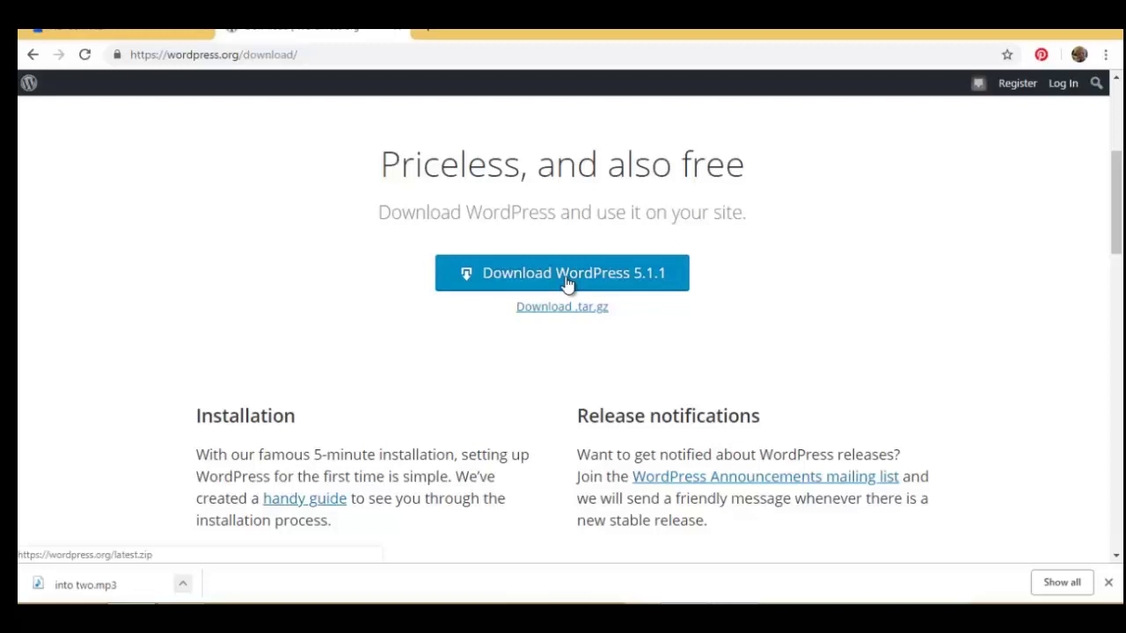
pyautogui.click(567, 282)
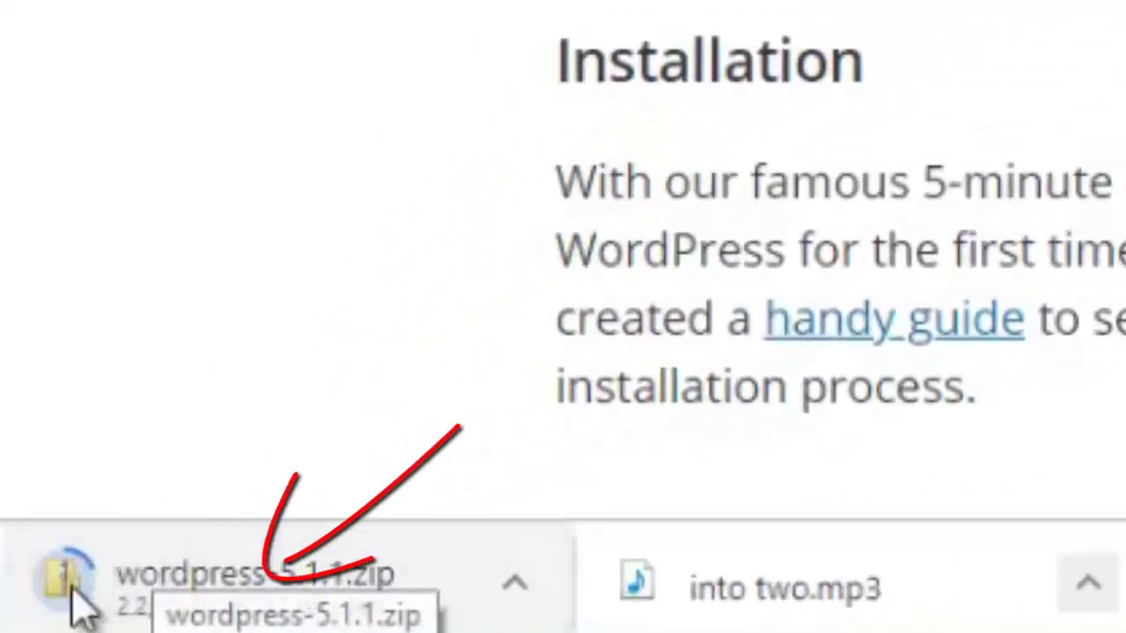
pyautogui.scroll(-2, 804, 532)
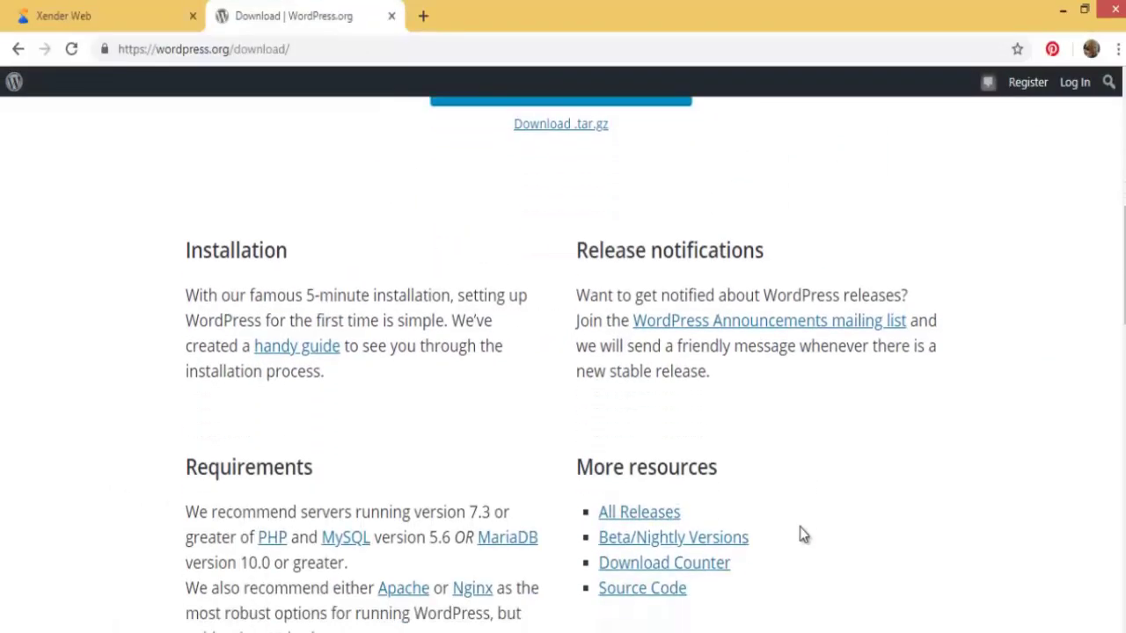
pyautogui.scroll(-2, 803, 534)
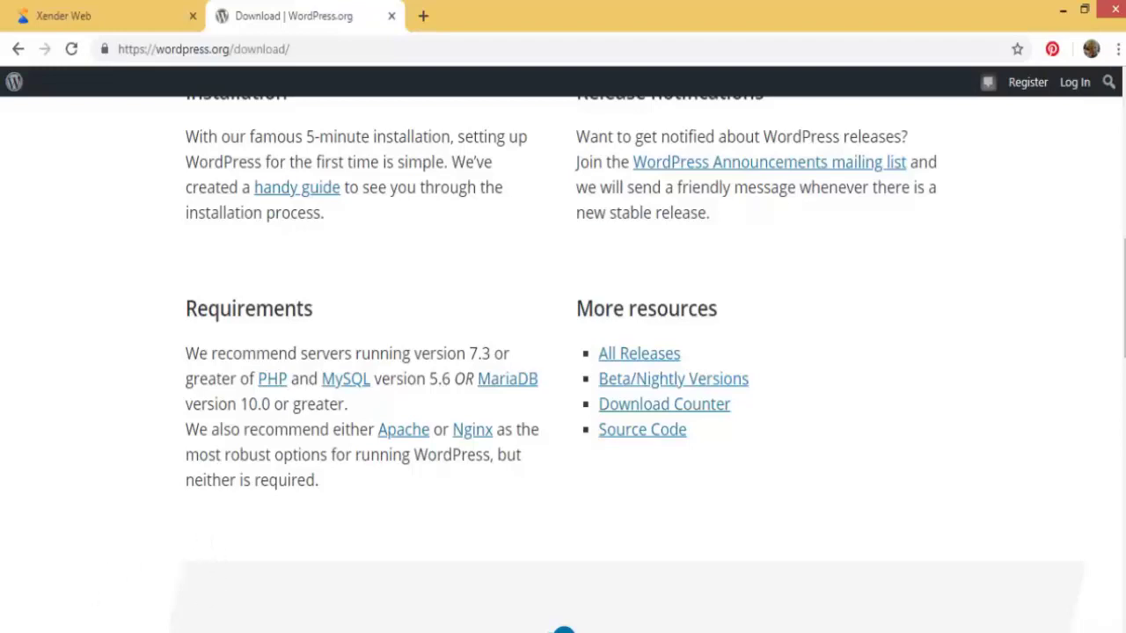
# Step: Show the downloaded wordpress-5.1.1.zip in its folder and open the wordpress folder inside it
pyautogui.rightClick(35, 630)
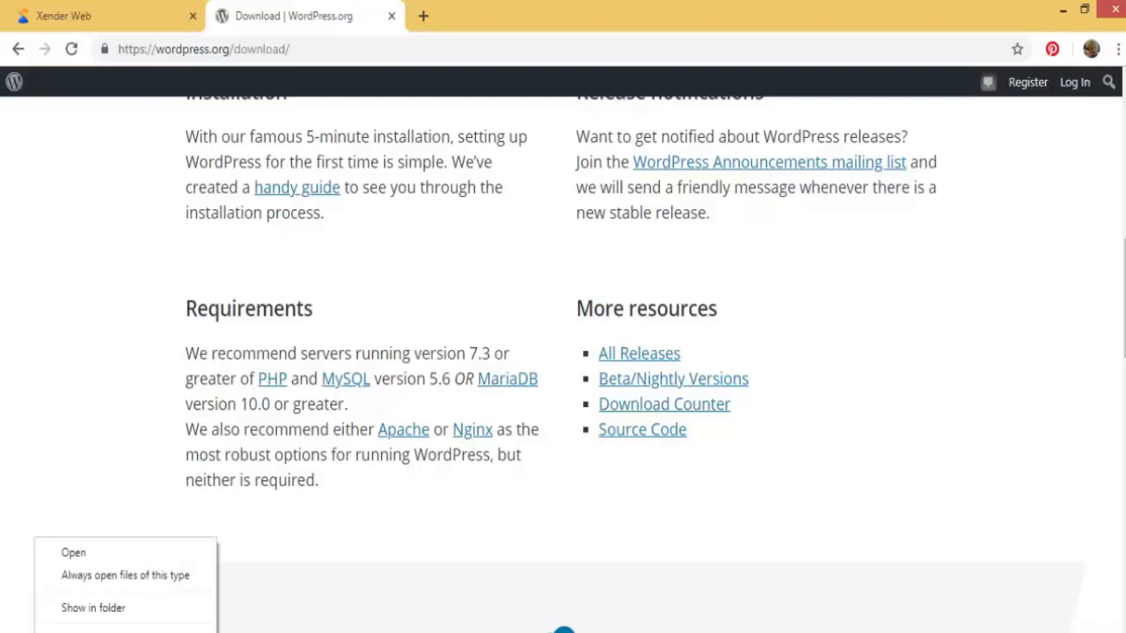
pyautogui.click(97, 609)
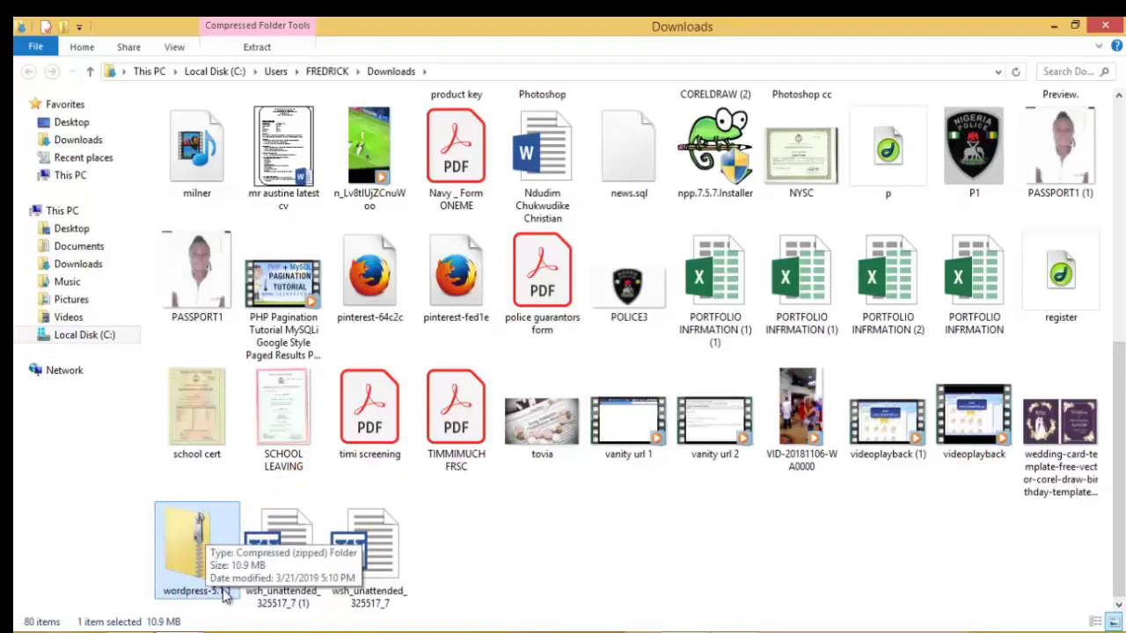
pyautogui.doubleClick(192, 556)
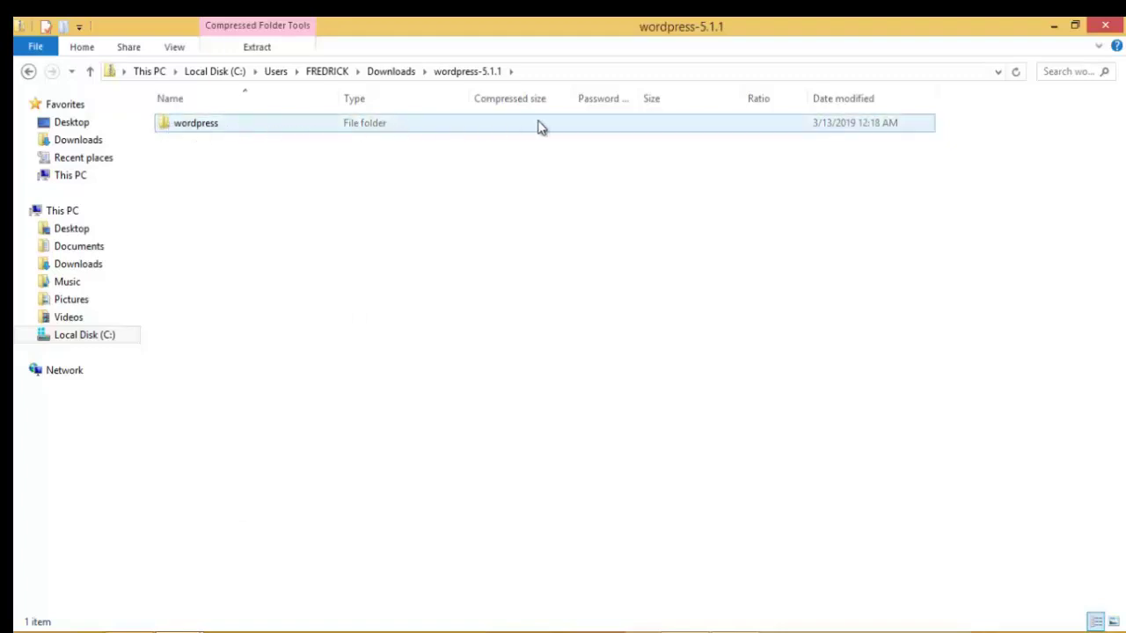
pyautogui.doubleClick(213, 126)
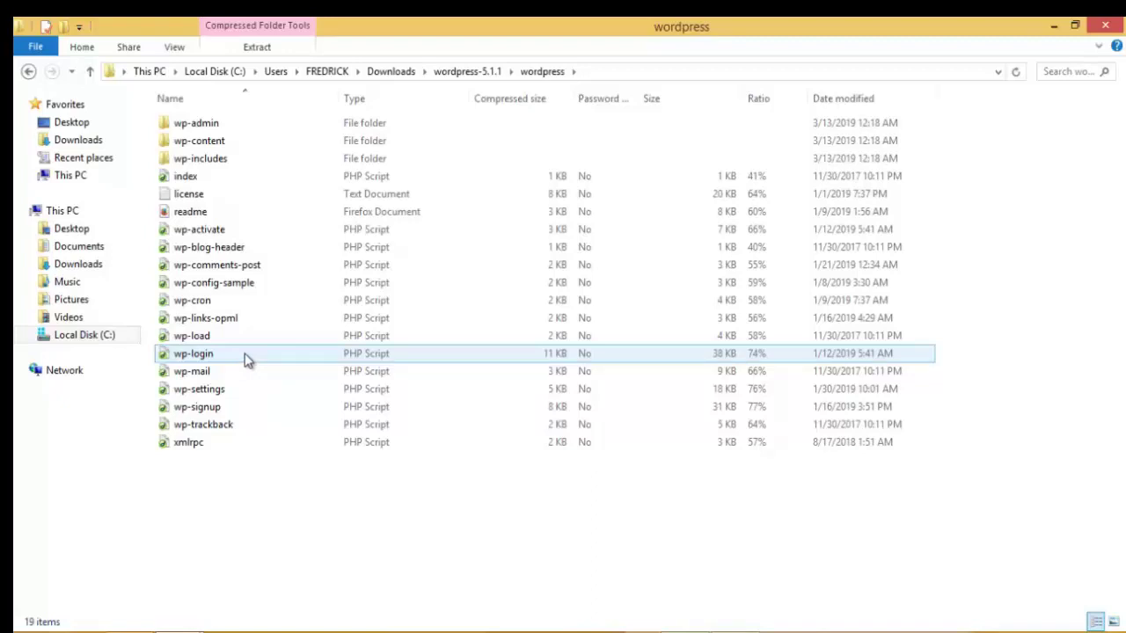
# Step: Copy the wordpress folder from the top level of the zip archive
pyautogui.click(27, 74)
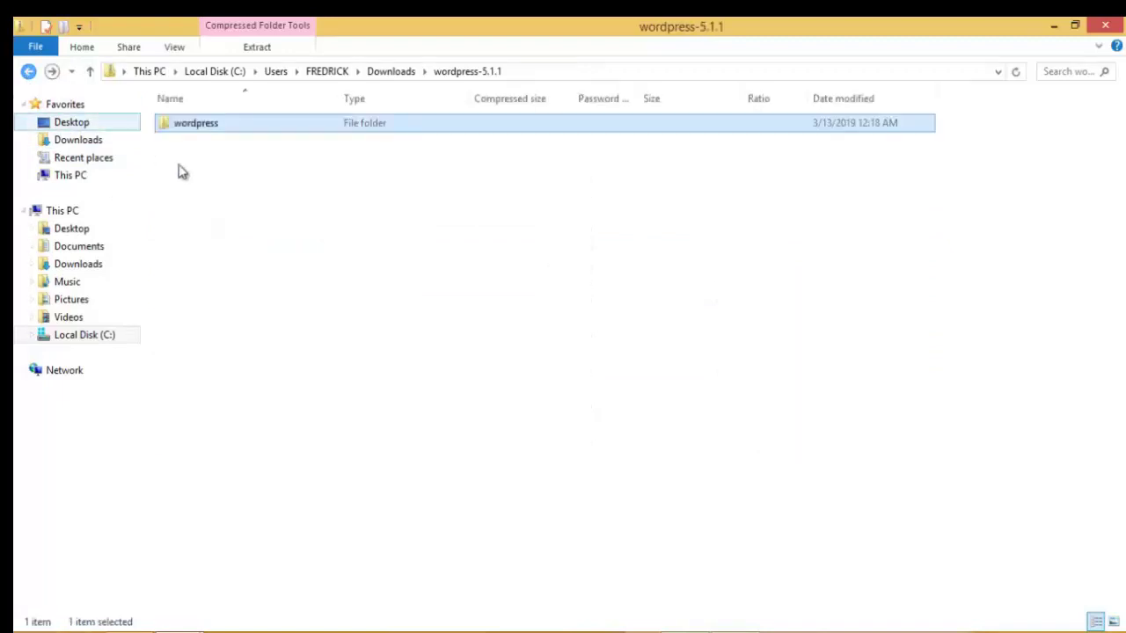
pyautogui.rightClick(219, 128)
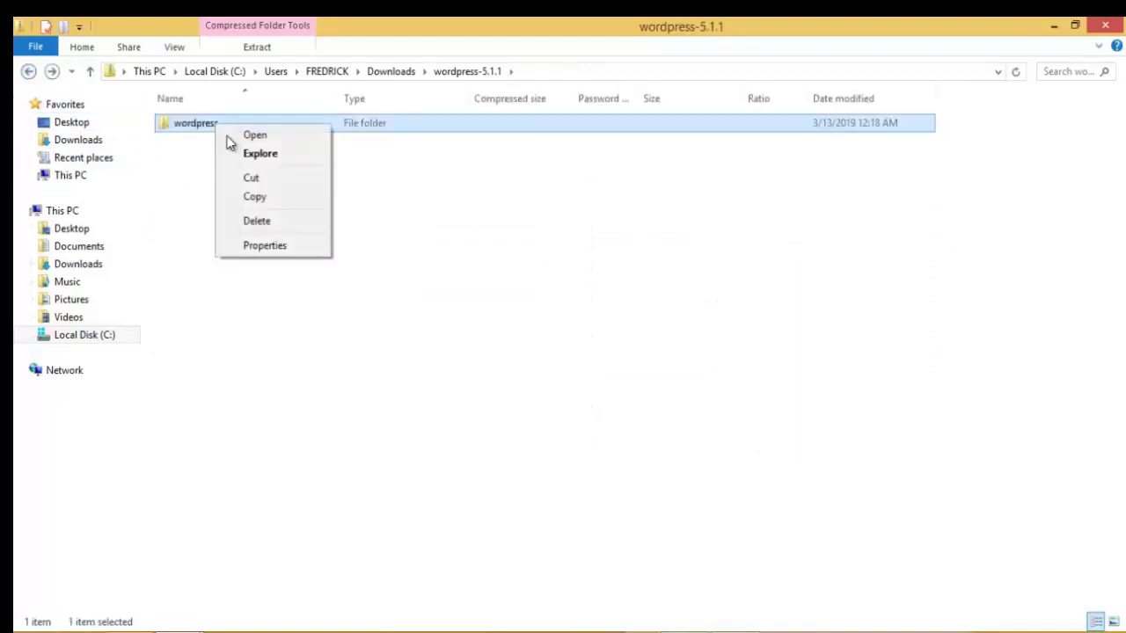
pyautogui.click(254, 196)
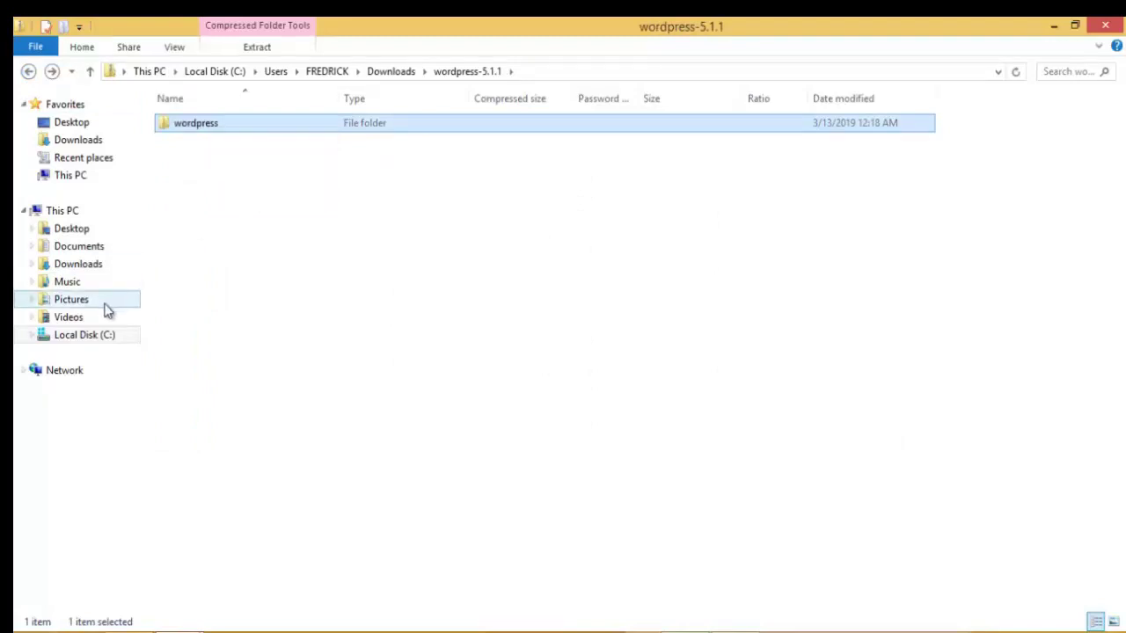
# Step: Paste the wordpress folder into C:\xampp\htdocs and check the finished 38.0 MB copy
pyautogui.click(92, 340)
pyautogui.click(185, 339)
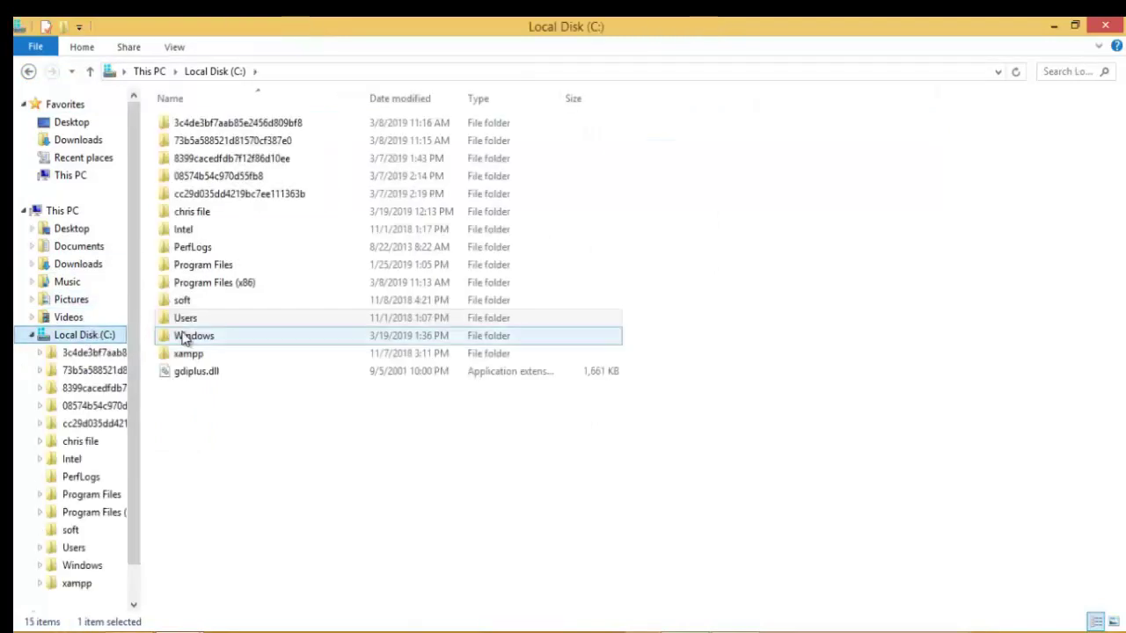
pyautogui.click(189, 355)
pyautogui.doubleClick(188, 356)
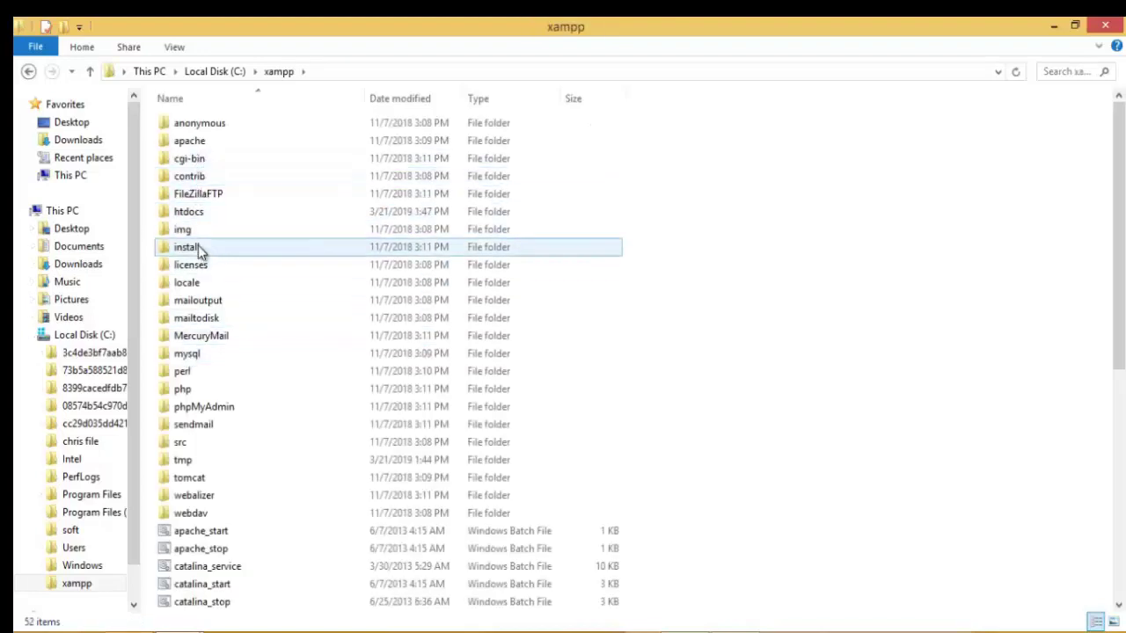
pyautogui.doubleClick(195, 215)
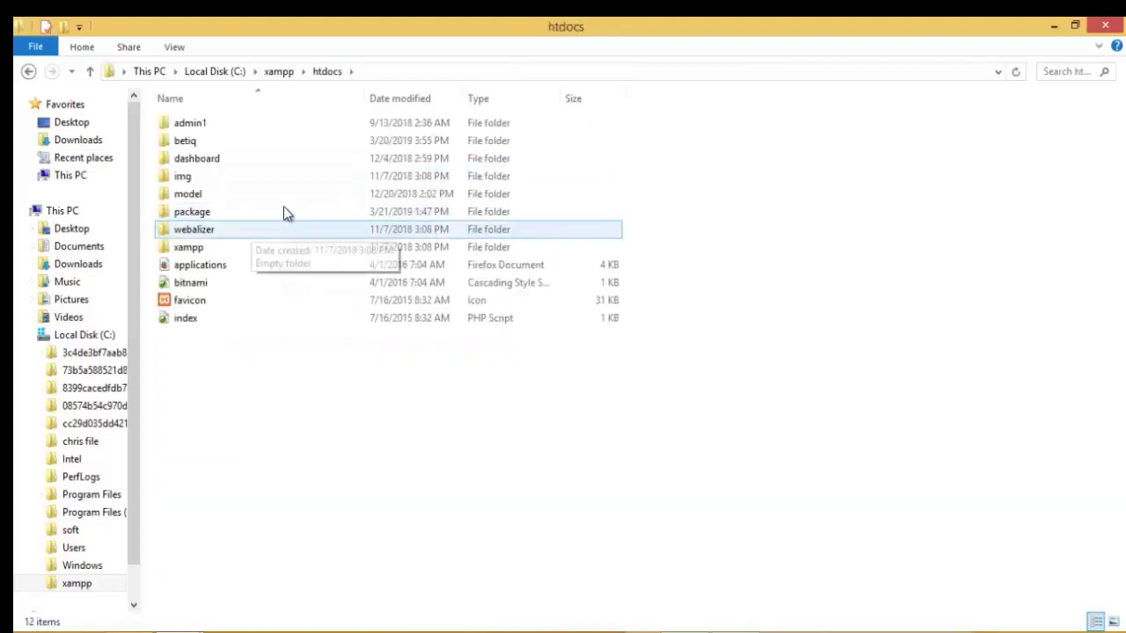
pyautogui.rightClick(220, 409)
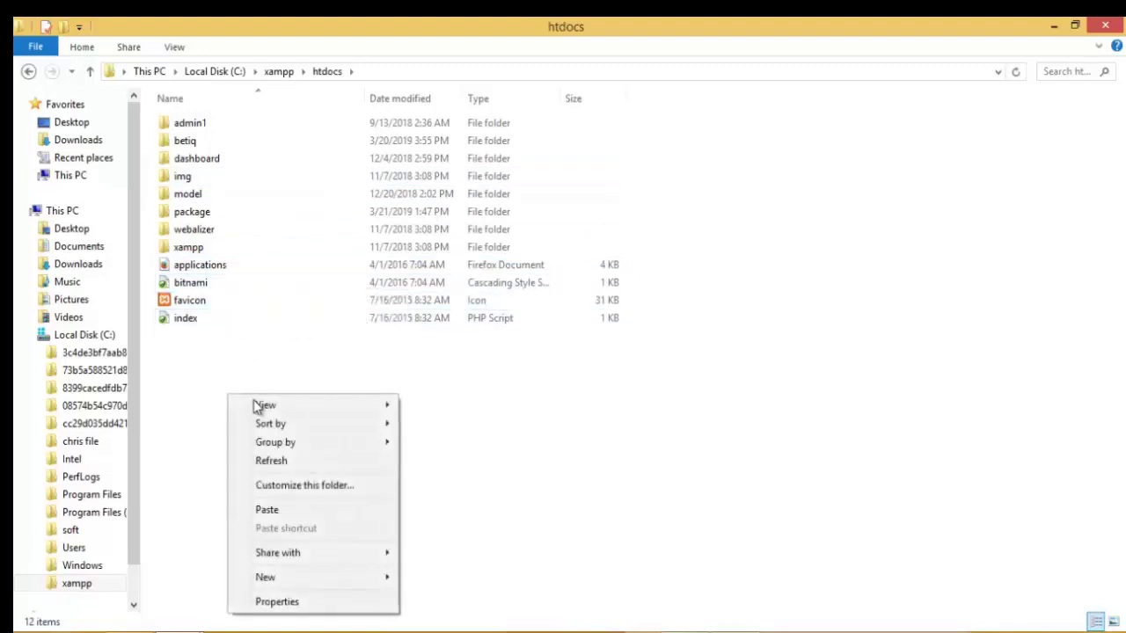
pyautogui.click(274, 508)
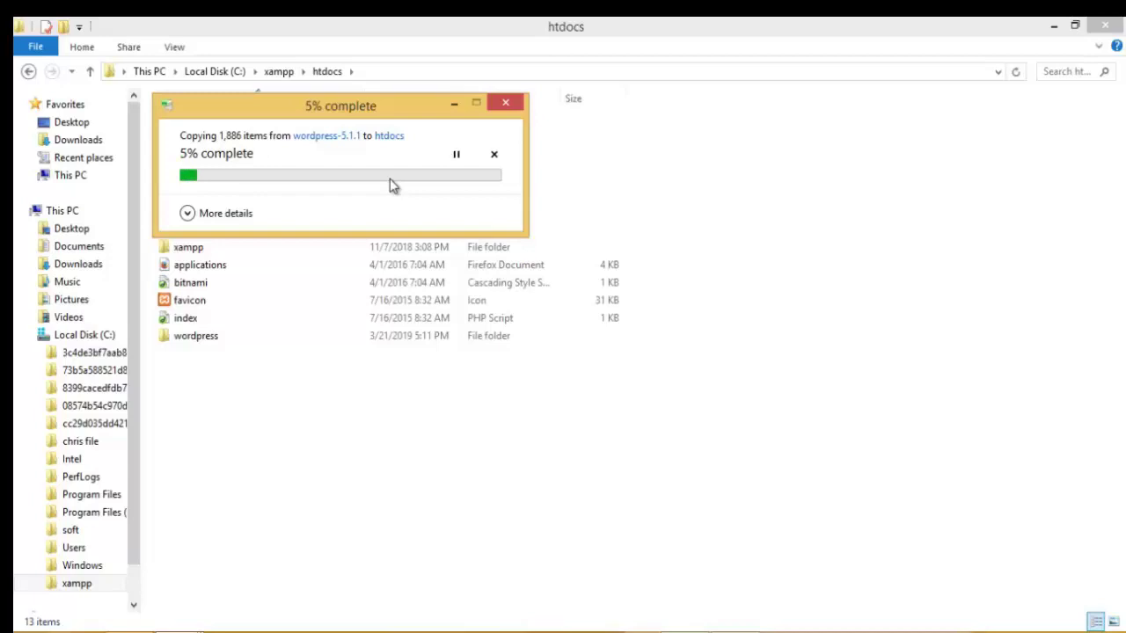
pyautogui.click(259, 336)
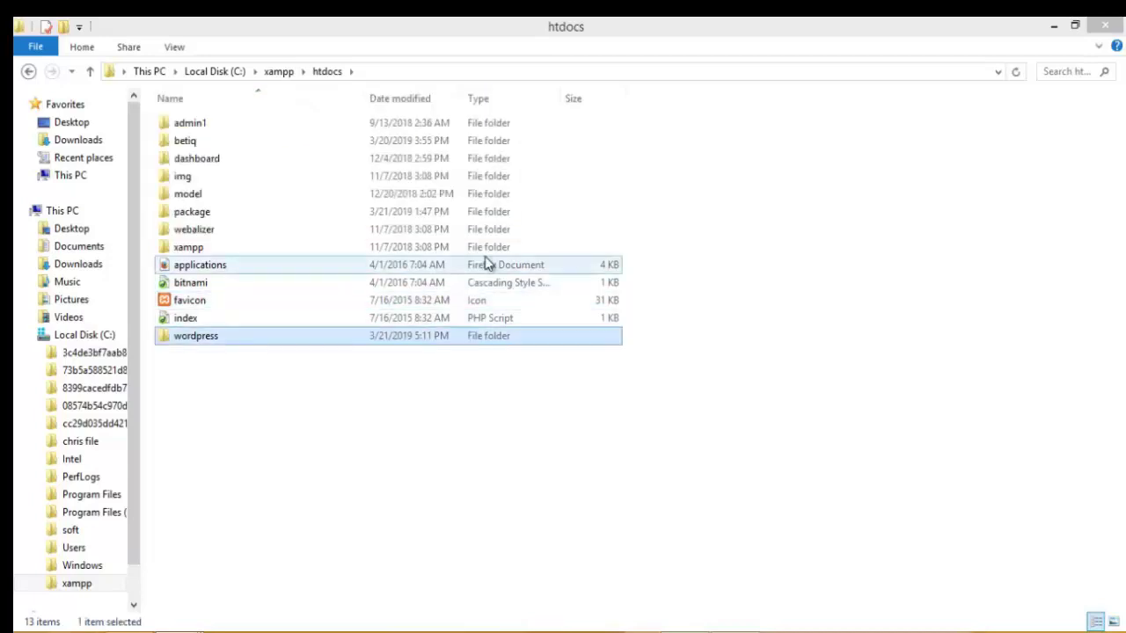
pyautogui.click(273, 345)
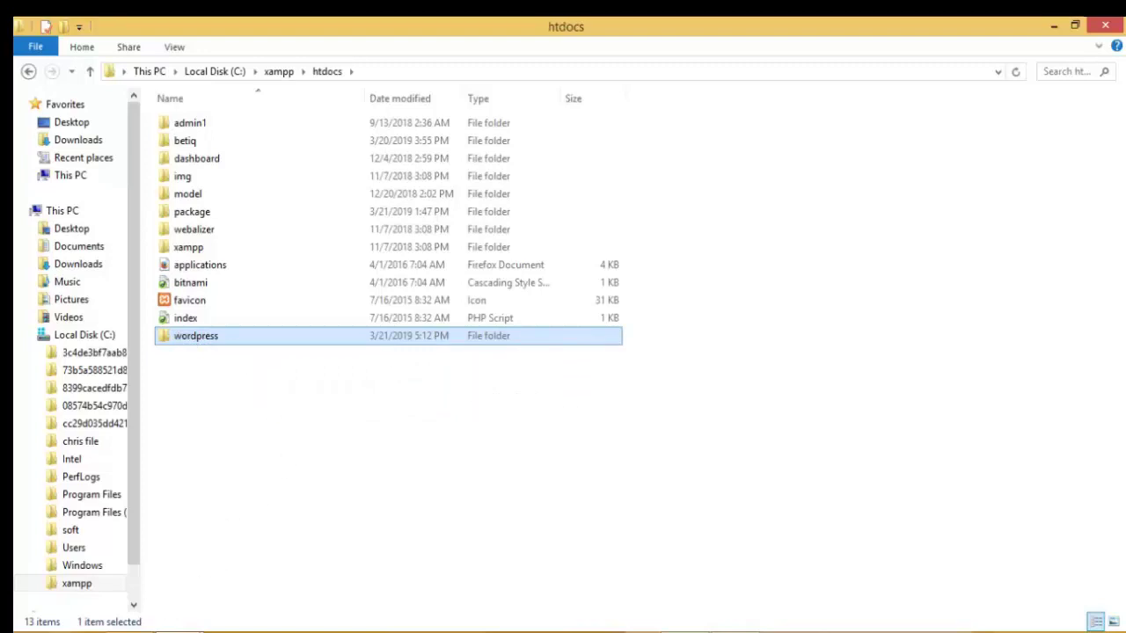
# Step: Start Apache and MySQL in XAMPP Control Panel, then minimize the panel
pyautogui.moveTo(128, 628)
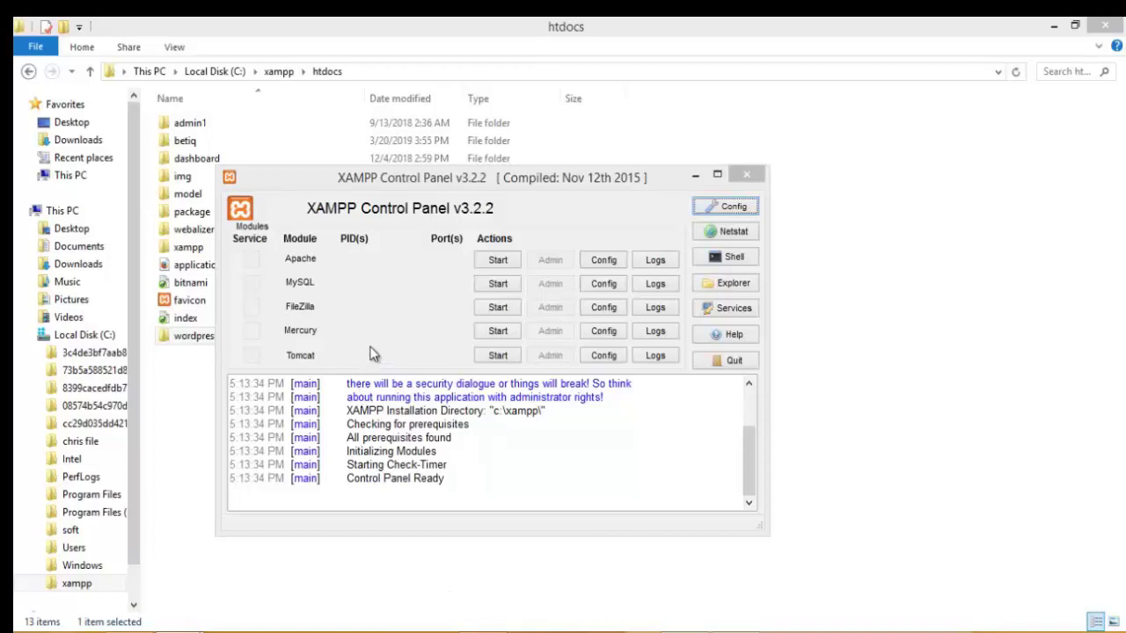
pyautogui.click(495, 264)
pyautogui.click(498, 286)
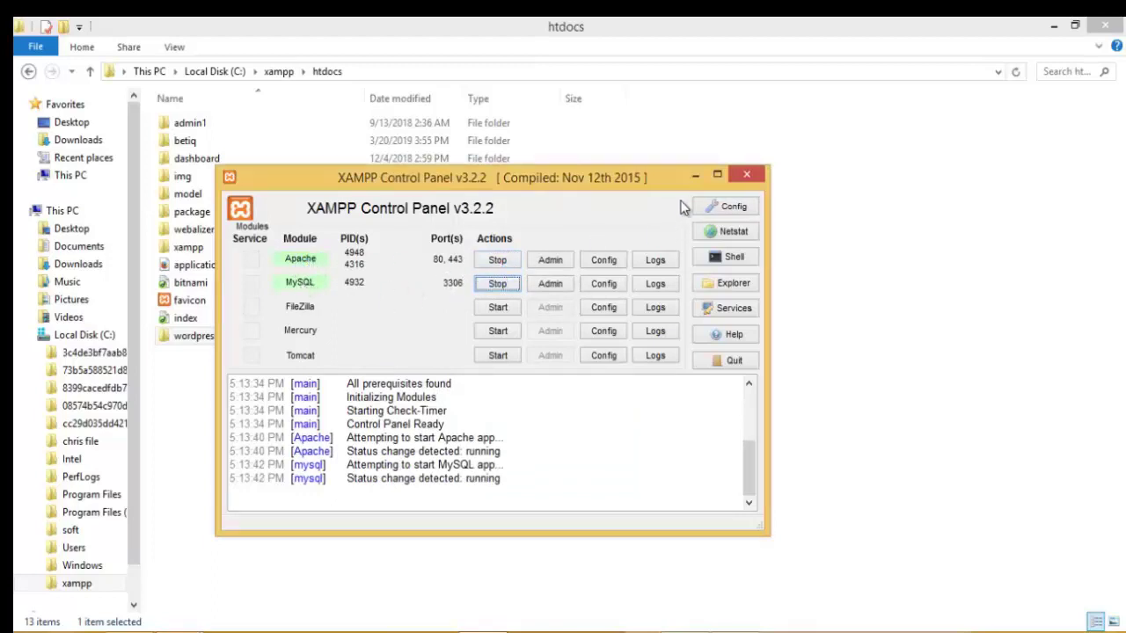
pyautogui.click(695, 176)
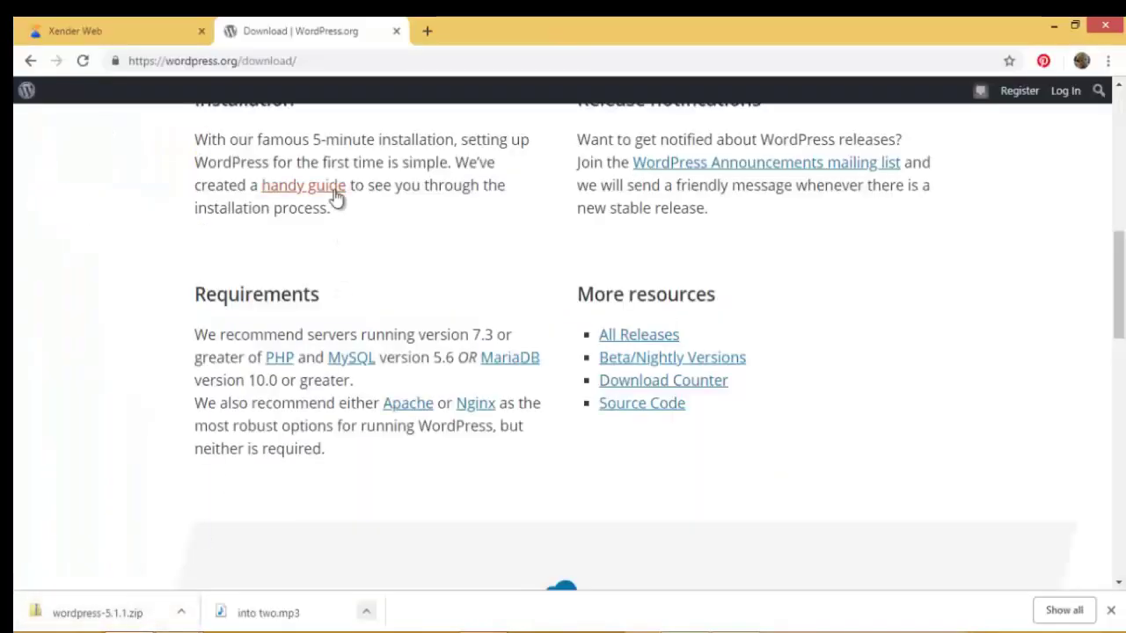
# Step: Load localhost/phpmyadmin in a new Chrome tab
pyautogui.click(427, 32)
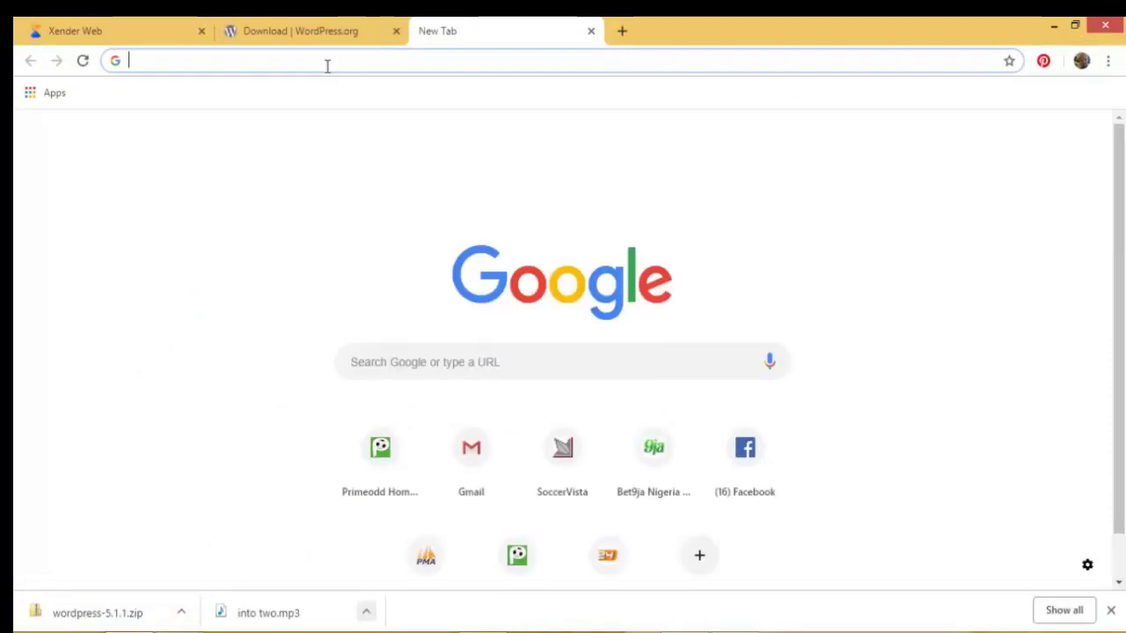
pyautogui.write('lo')
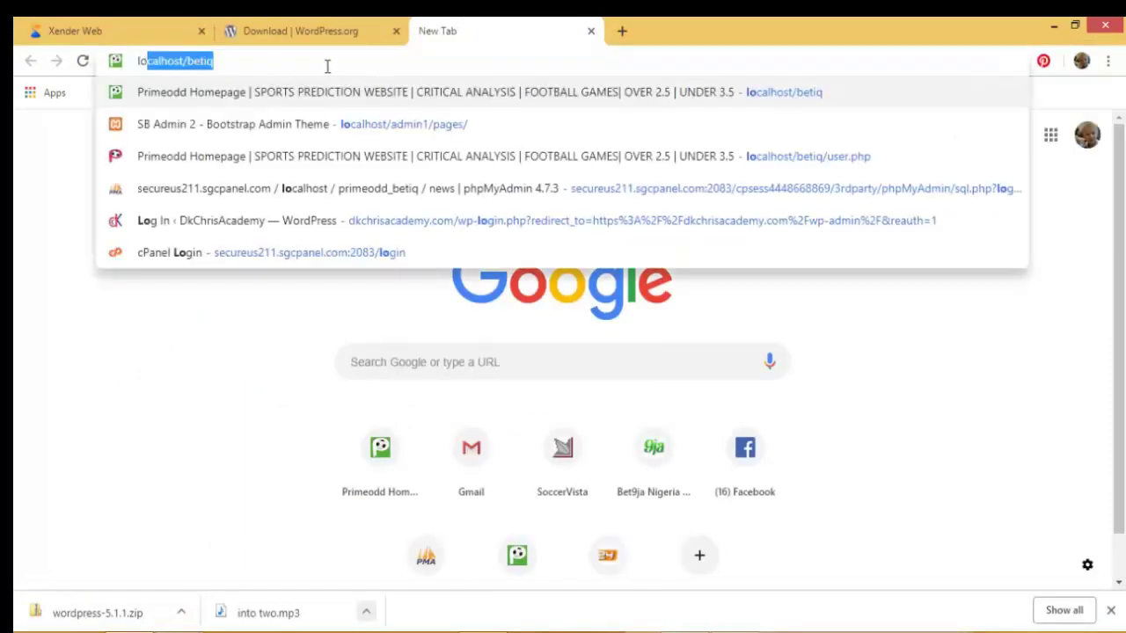
pyautogui.press('Right')
pyautogui.press('BackSpace')
pyautogui.press('BackSpace')
pyautogui.press('BackSpace')
pyautogui.press('BackSpace')
pyautogui.press('BackSpace')
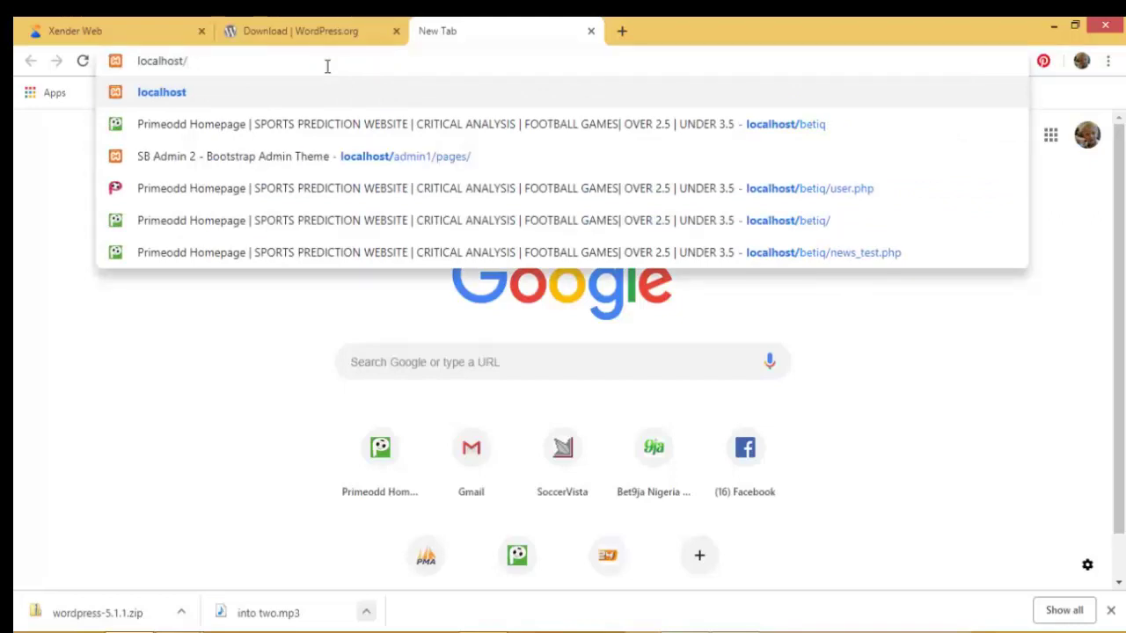
pyautogui.write('p')
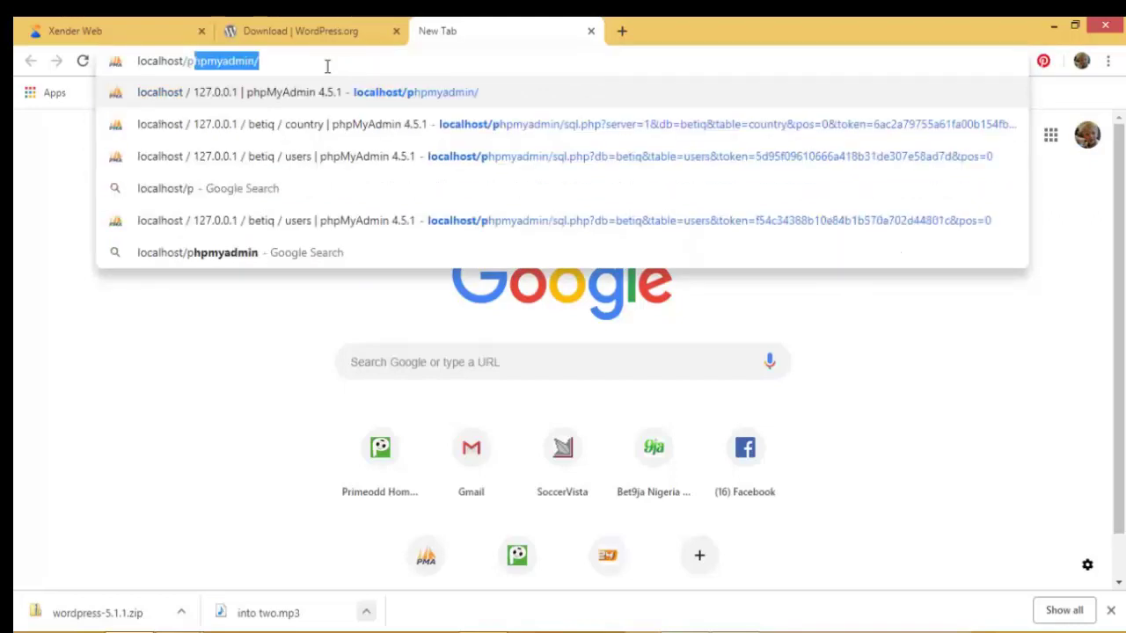
pyautogui.click(251, 102)
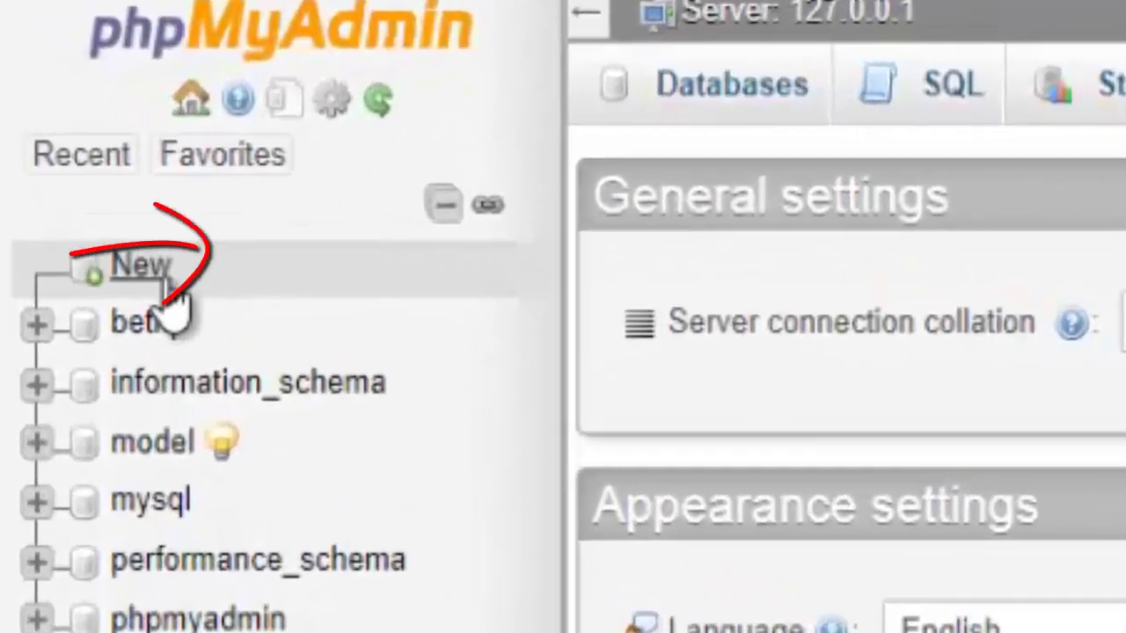
# Step: Create a new empty database named wordpress in phpMyAdmin
pyautogui.click(162, 283)
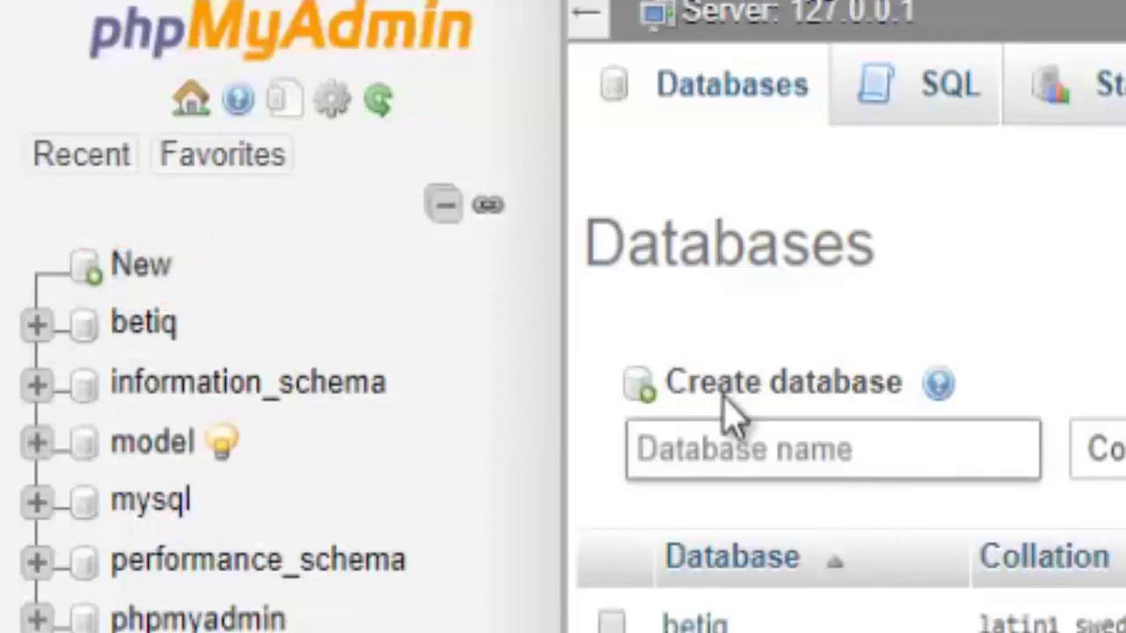
pyautogui.click(884, 448)
pyautogui.write('w')
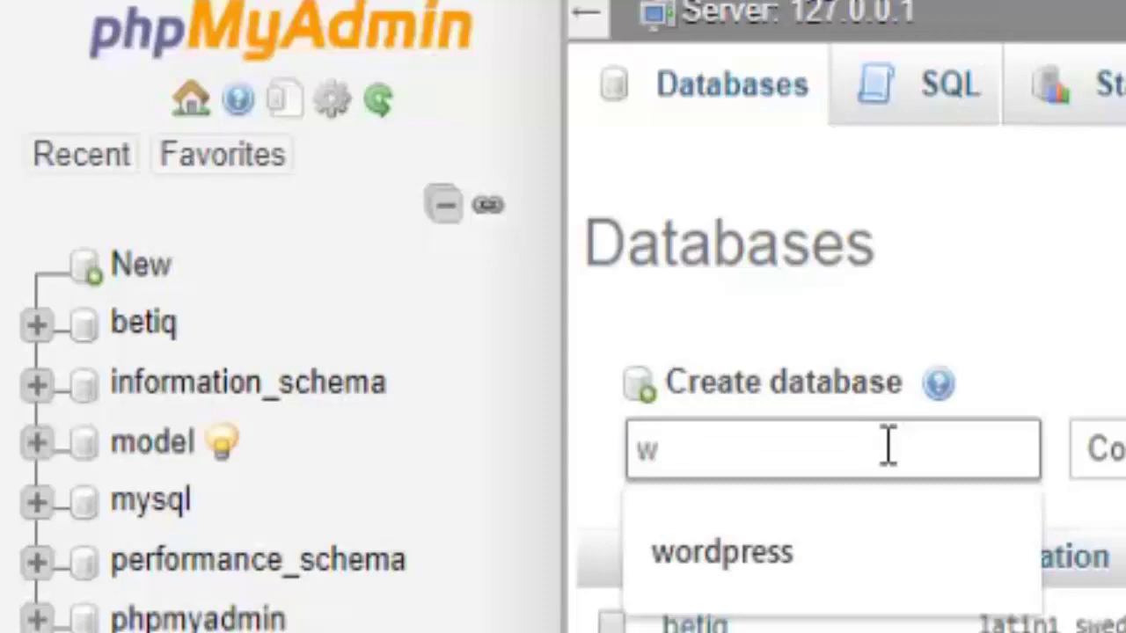
pyautogui.write('ordpress')
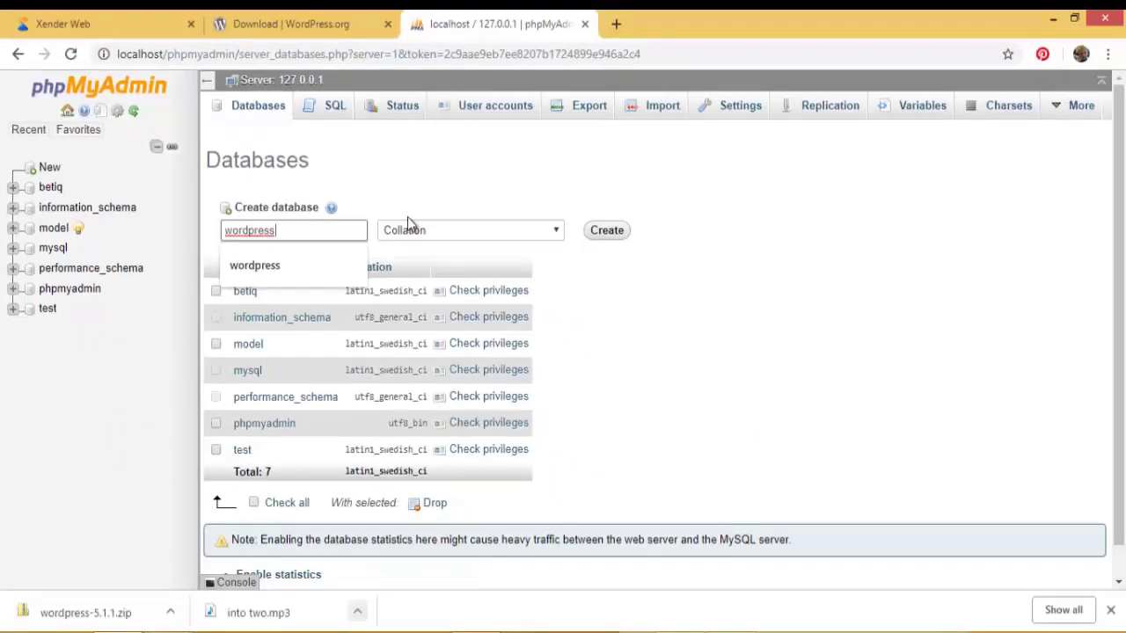
pyautogui.click(603, 235)
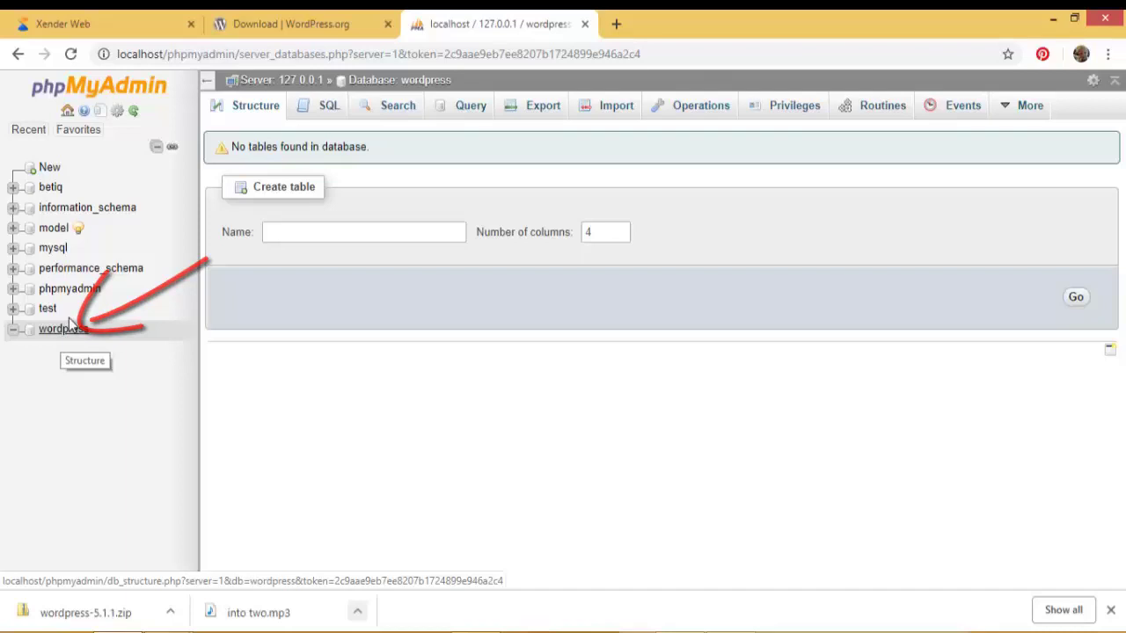
pyautogui.click(263, 28)
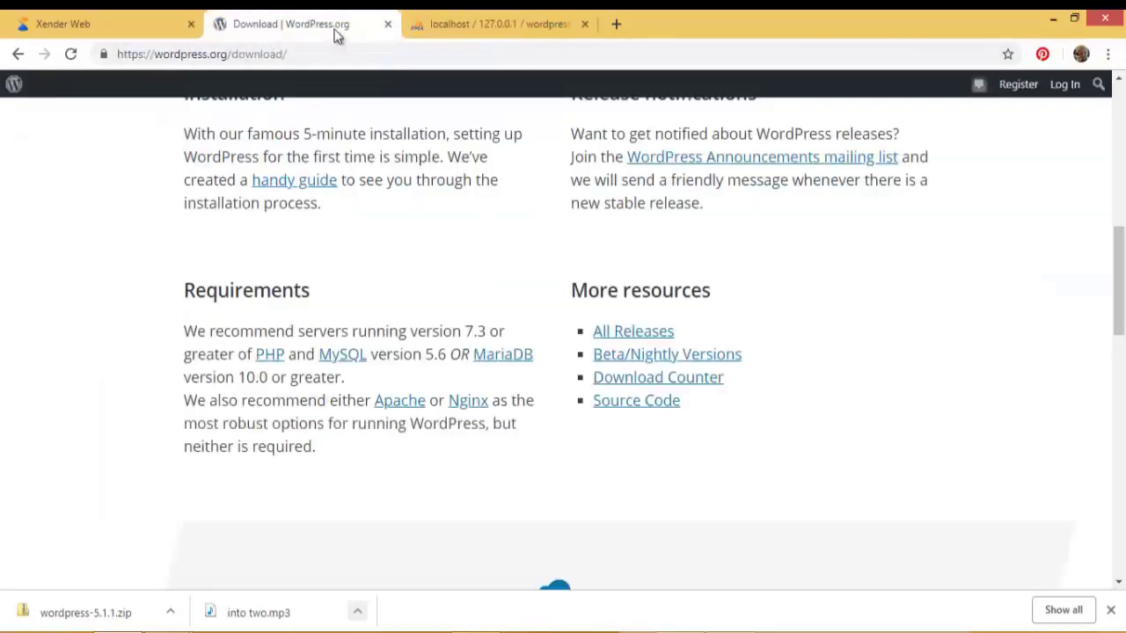
pyautogui.click(458, 25)
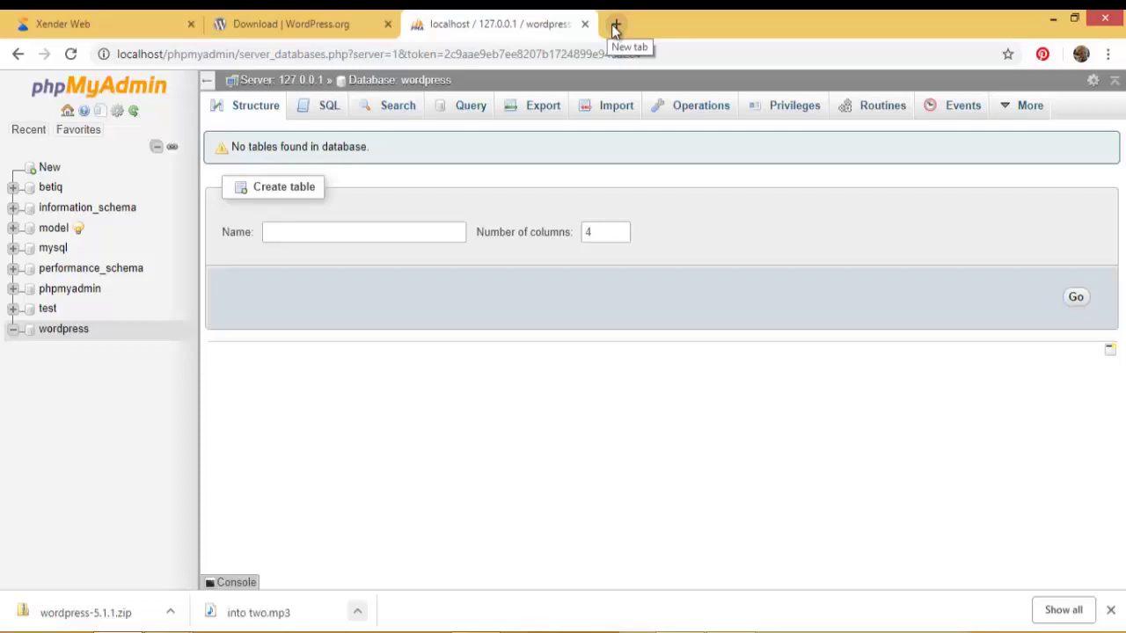
# Step: Load localhost/wordpress/index.php in a new tab to reach the setup language page
pyautogui.click(616, 29)
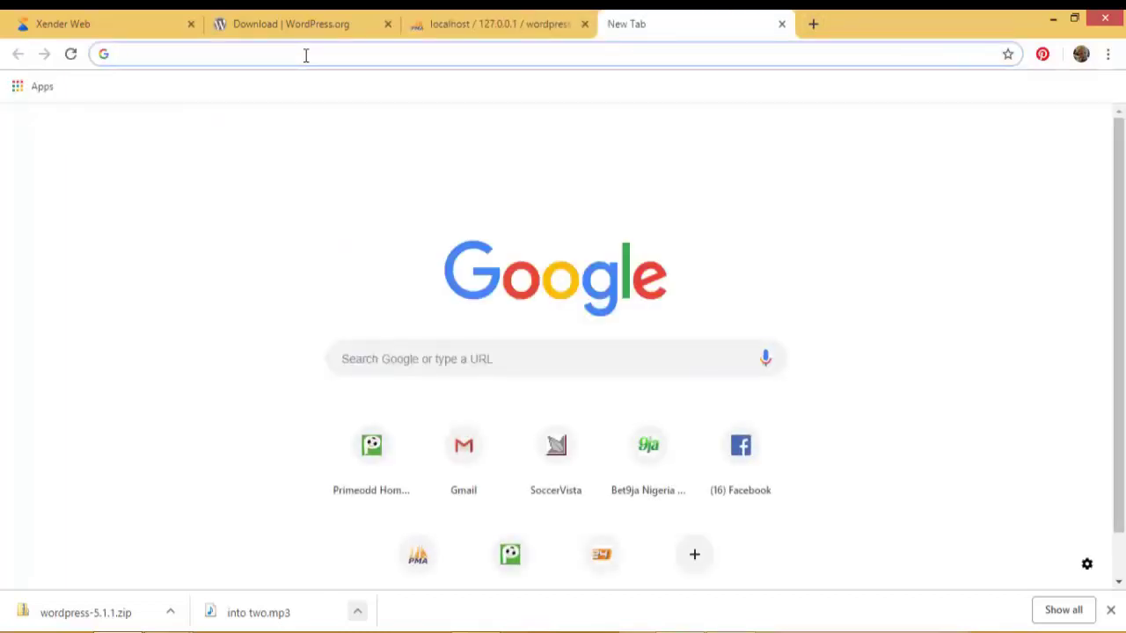
pyautogui.write('lo')
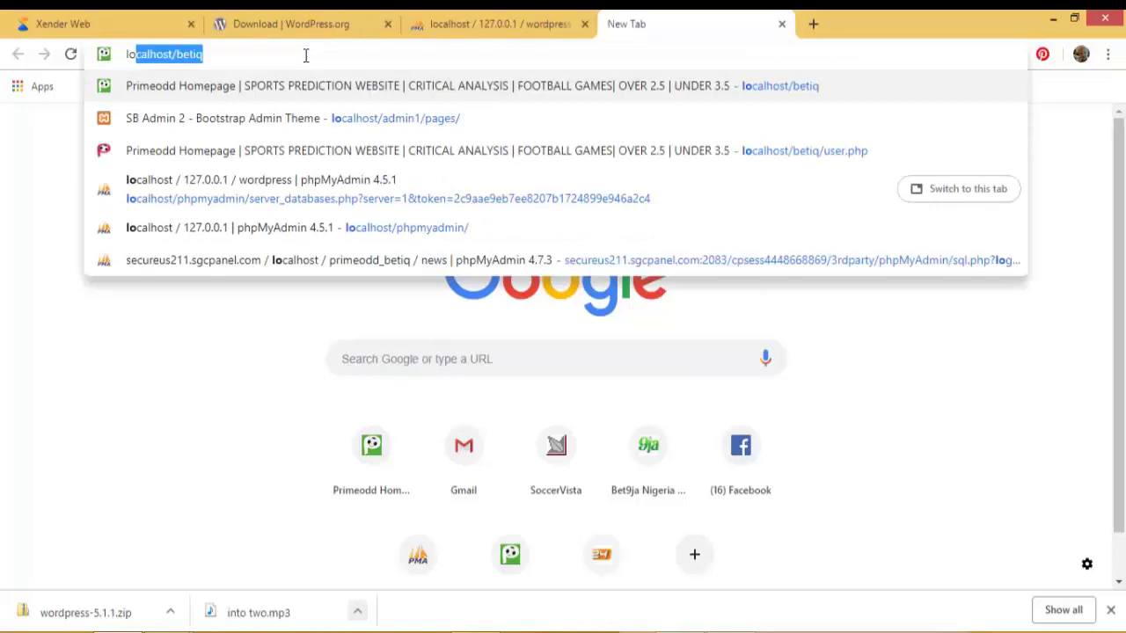
pyautogui.write('calhost/bet')
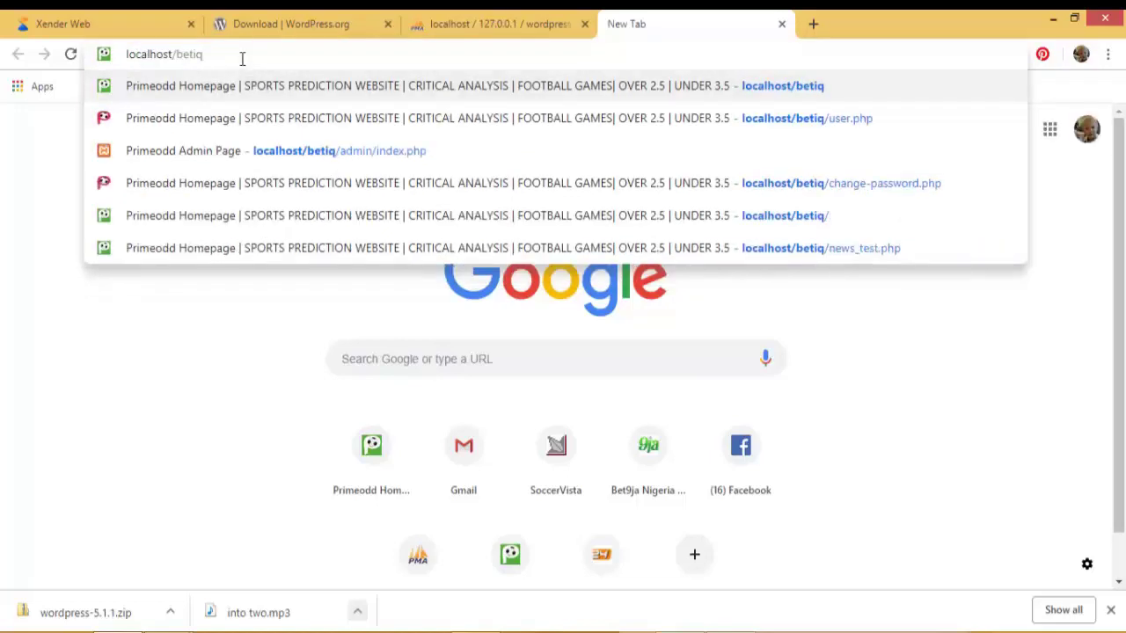
pyautogui.press('BackSpace')
pyautogui.press('BackSpace')
pyautogui.press('BackSpace')
pyautogui.press('BackSpace')
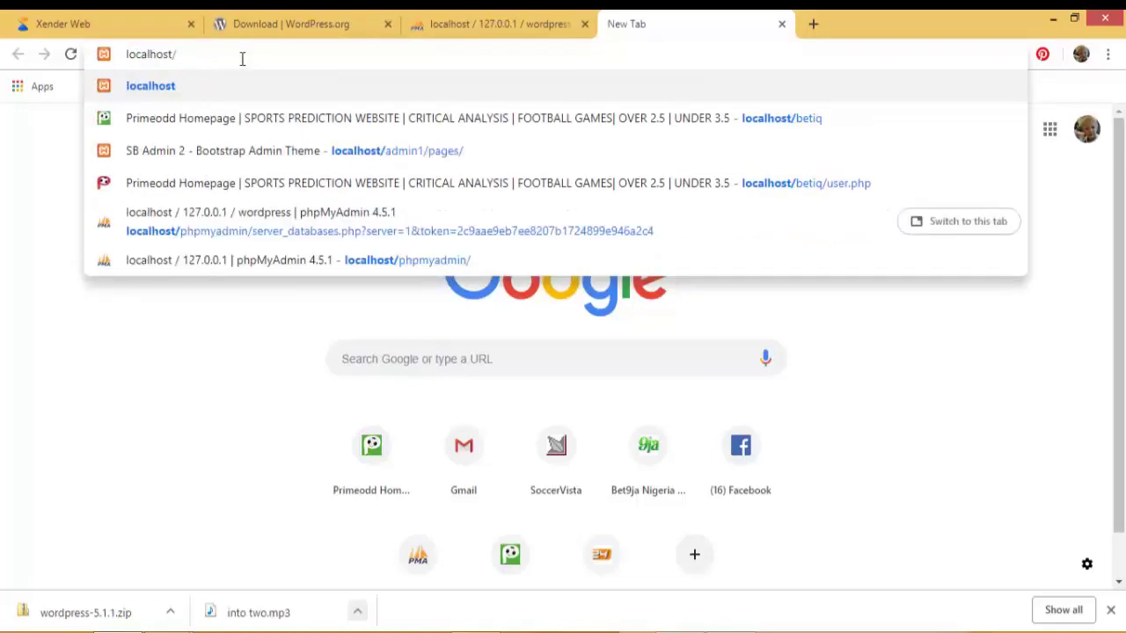
pyautogui.write('wo')
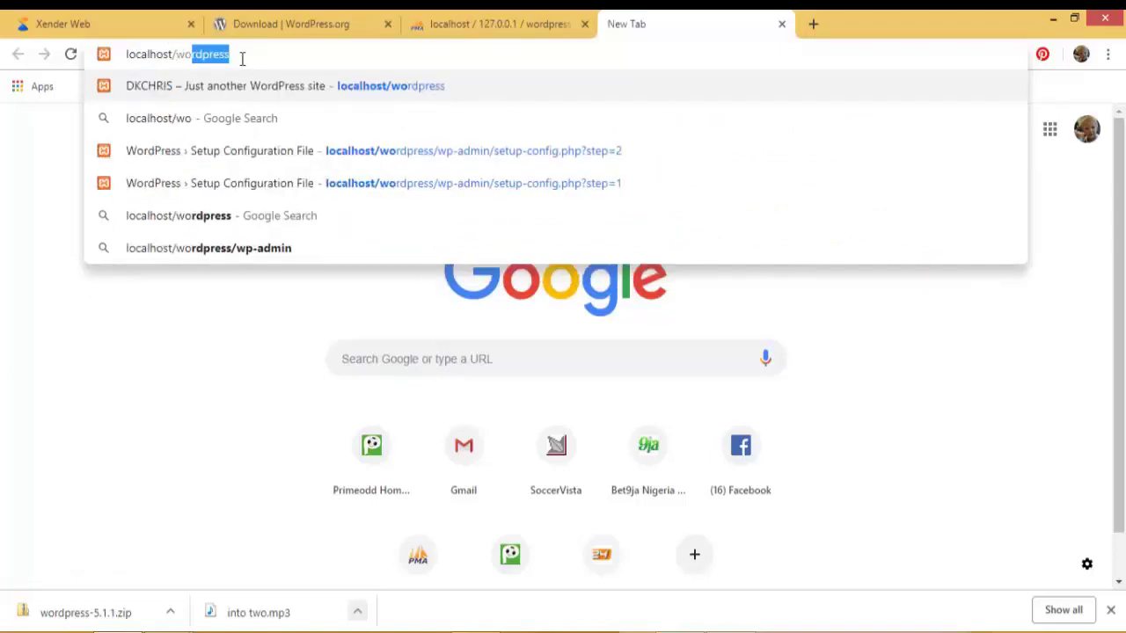
pyautogui.write('rdp')
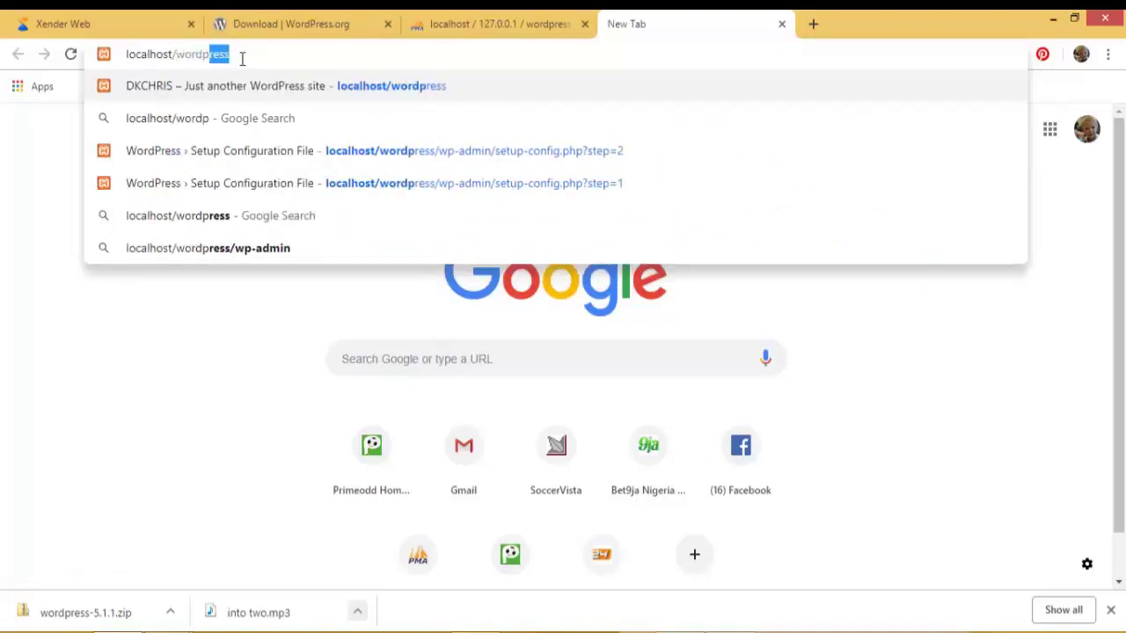
pyautogui.write('ress')
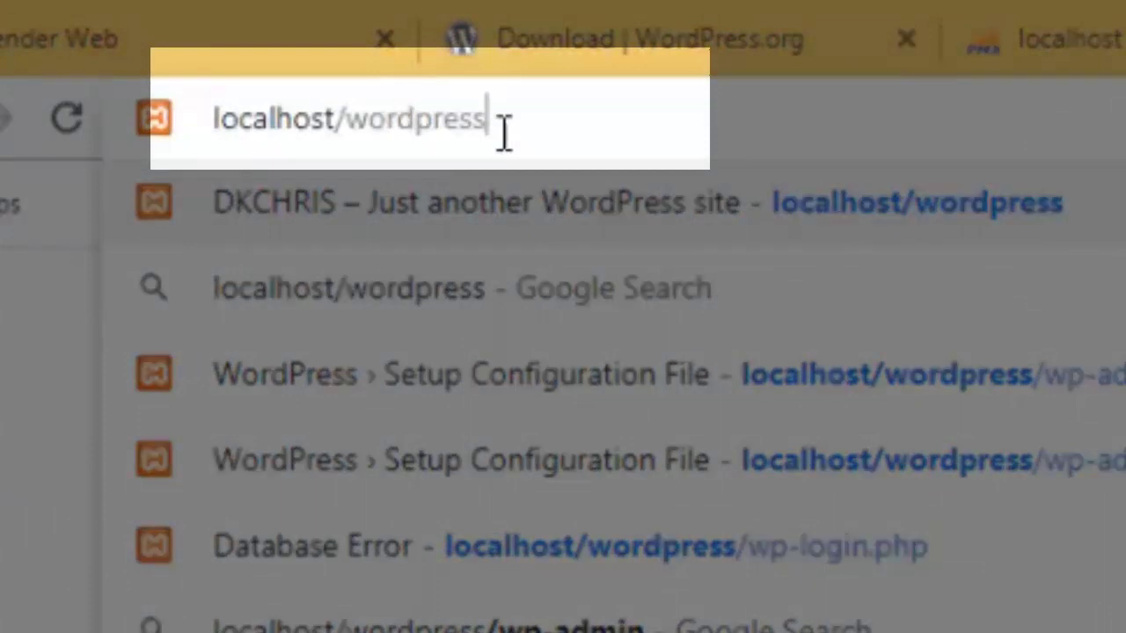
pyautogui.write('/in')
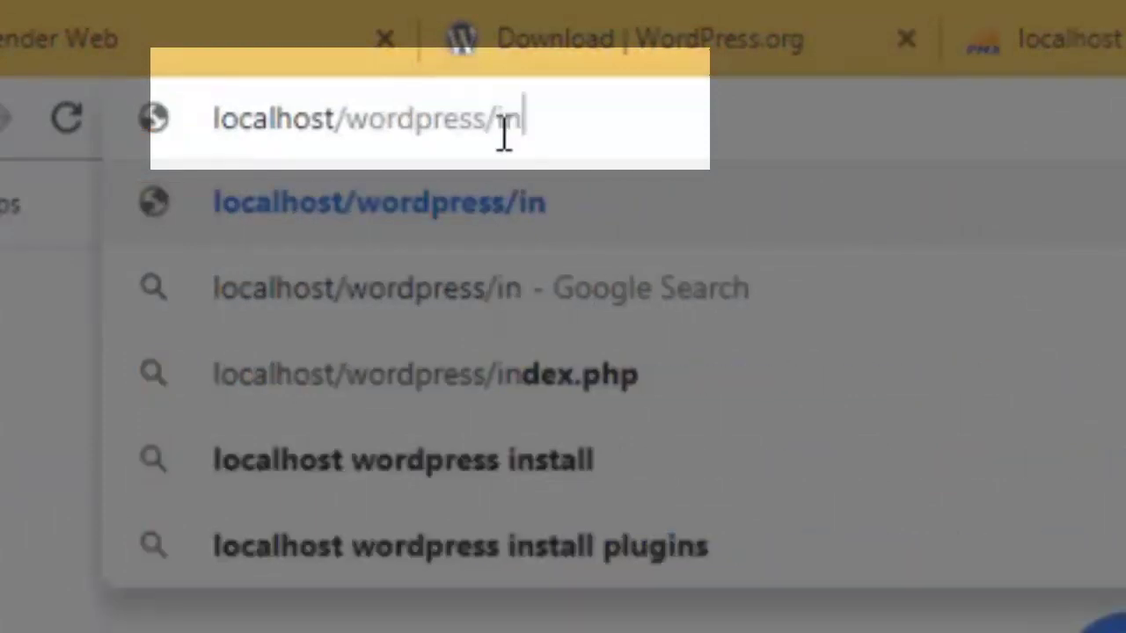
pyautogui.write('dex.php')
pyautogui.press('Return')
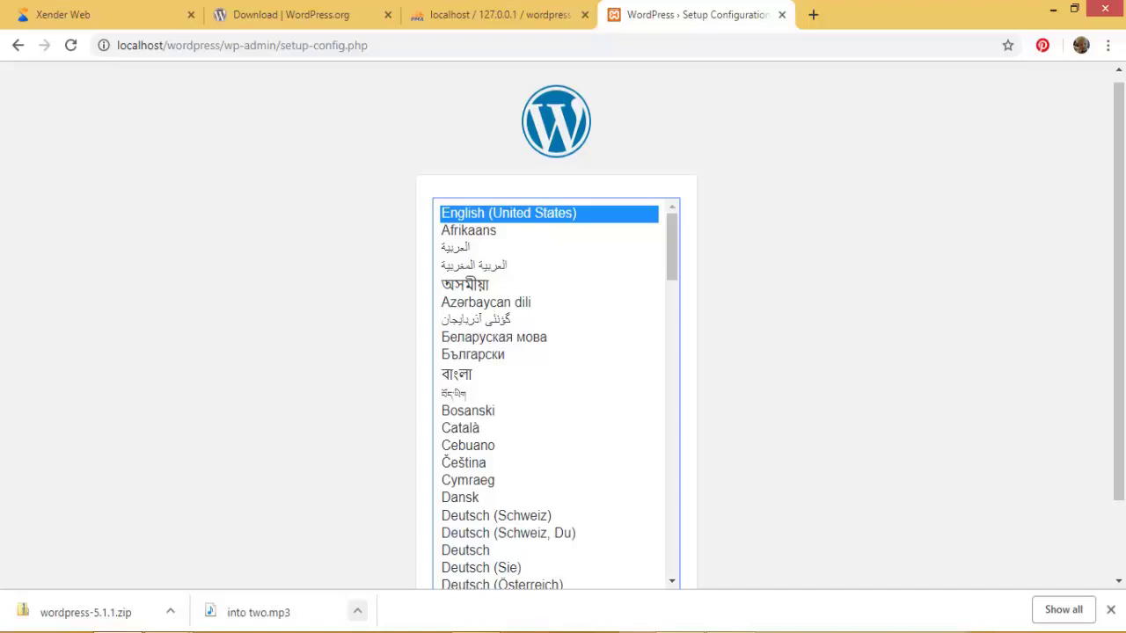
# Step: Open the wordpress folder in htdocs in File Explorer, then return to the Chrome setup page
pyautogui.click(257, 547)
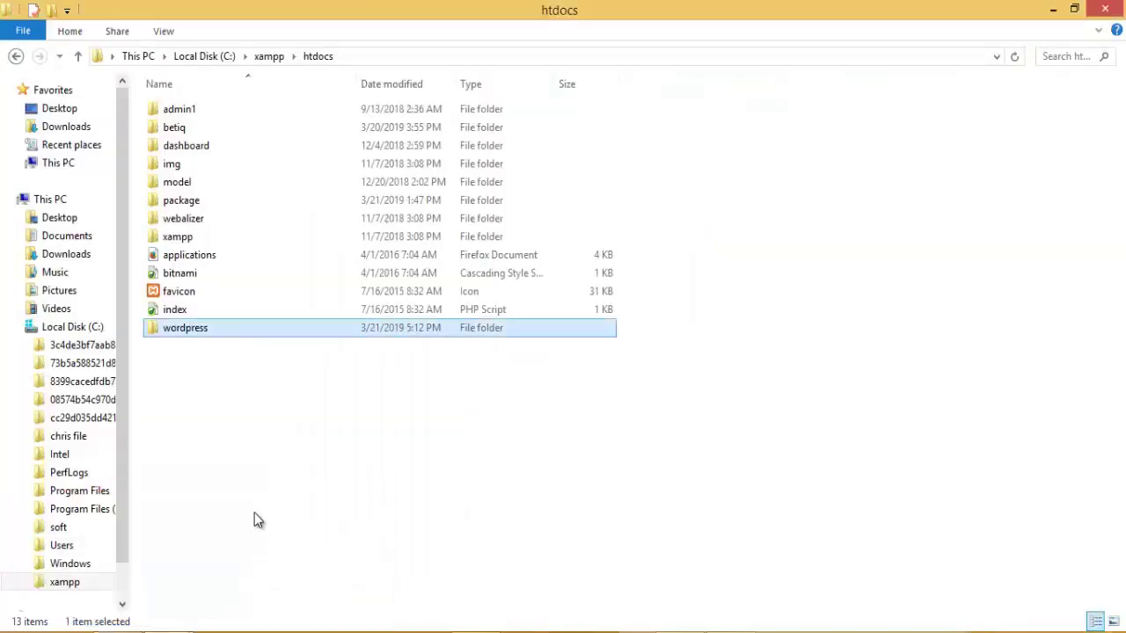
pyautogui.doubleClick(204, 329)
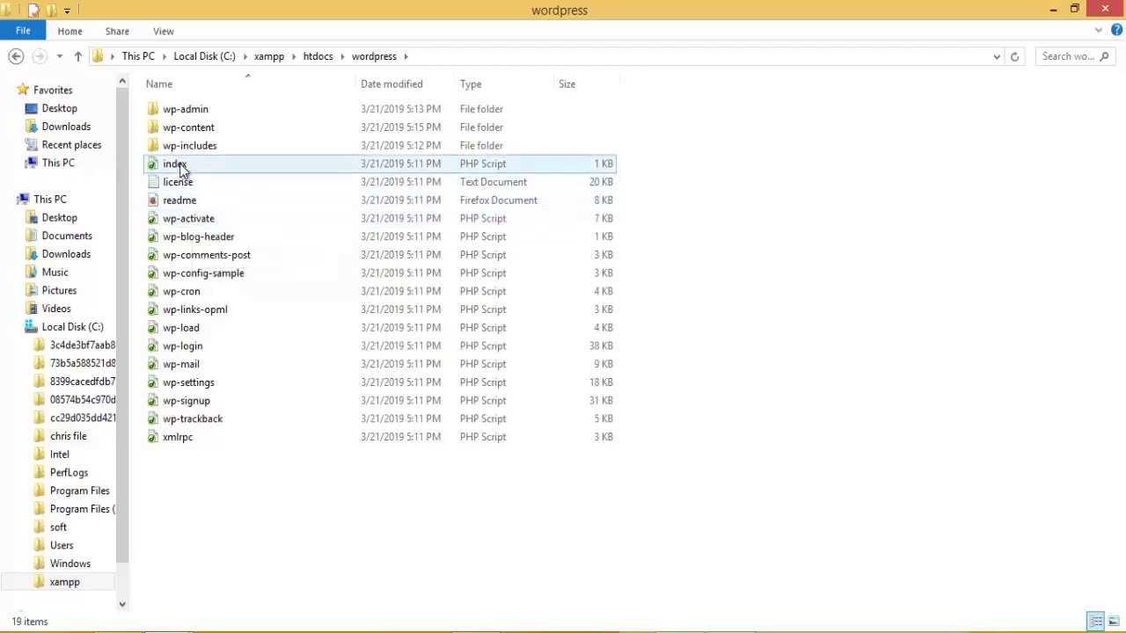
pyautogui.moveTo(198, 168)
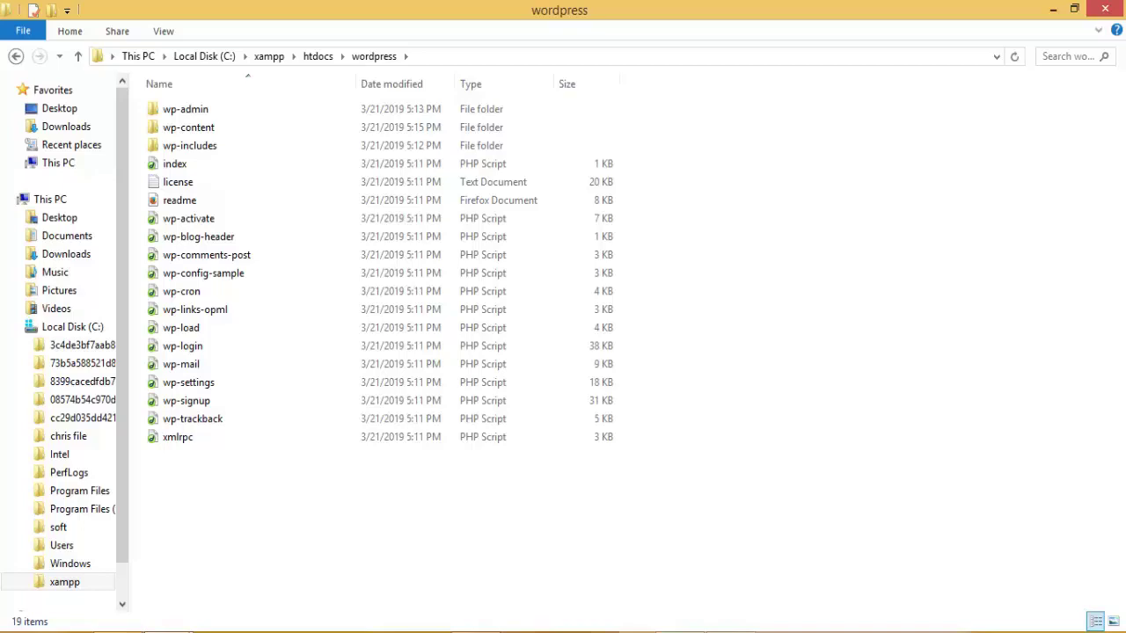
pyautogui.click(119, 632)
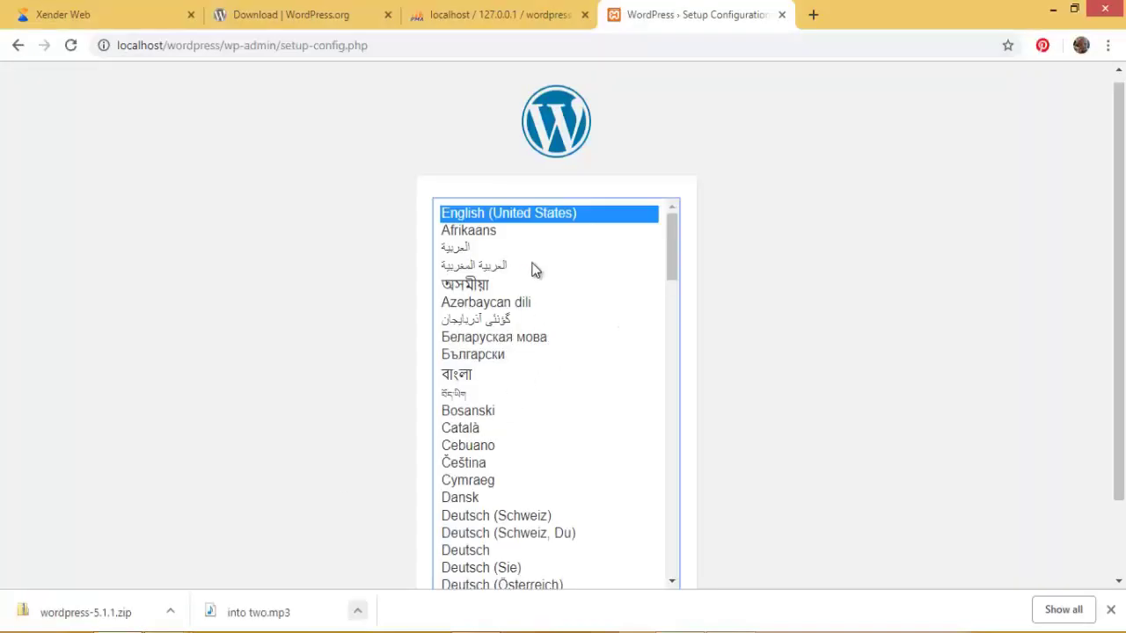
pyautogui.scroll(-1, 536, 264)
pyautogui.scroll(1, 538, 264)
pyautogui.moveTo(1113, 258); pyautogui.dragTo(1120, 348)
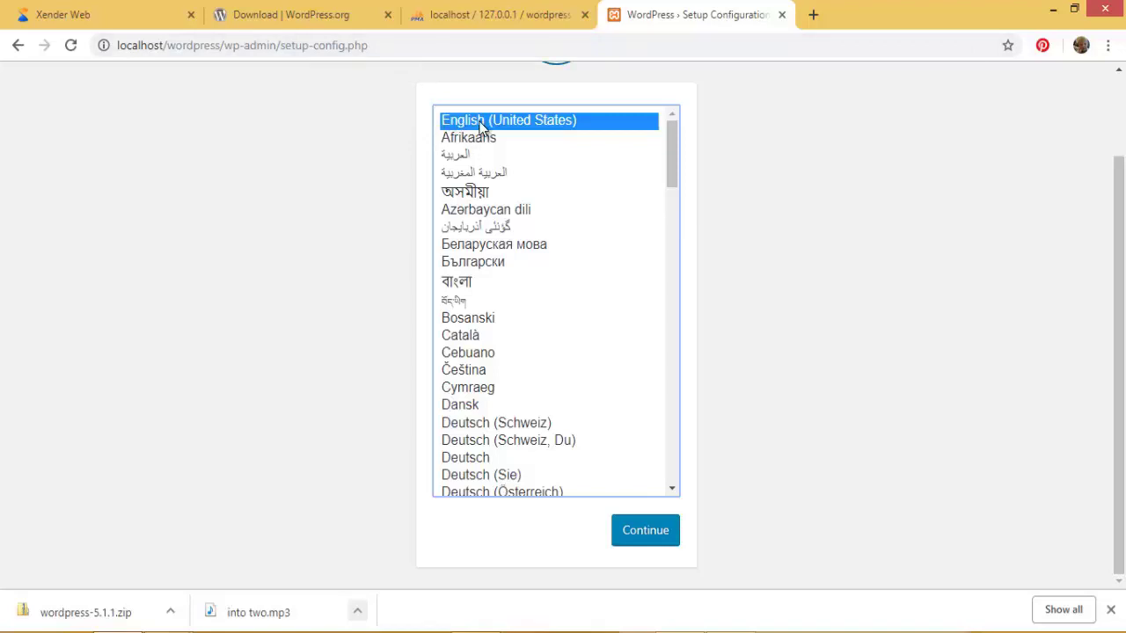
pyautogui.click(467, 320)
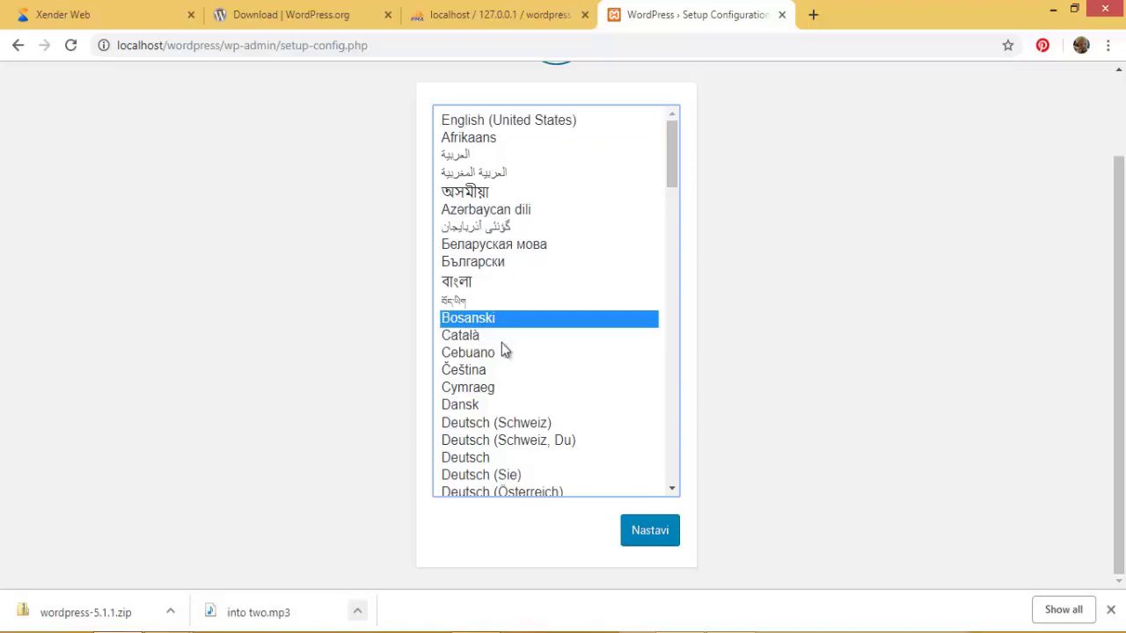
pyautogui.scroll(-1, 499, 346)
pyautogui.scroll(-1, 481, 437)
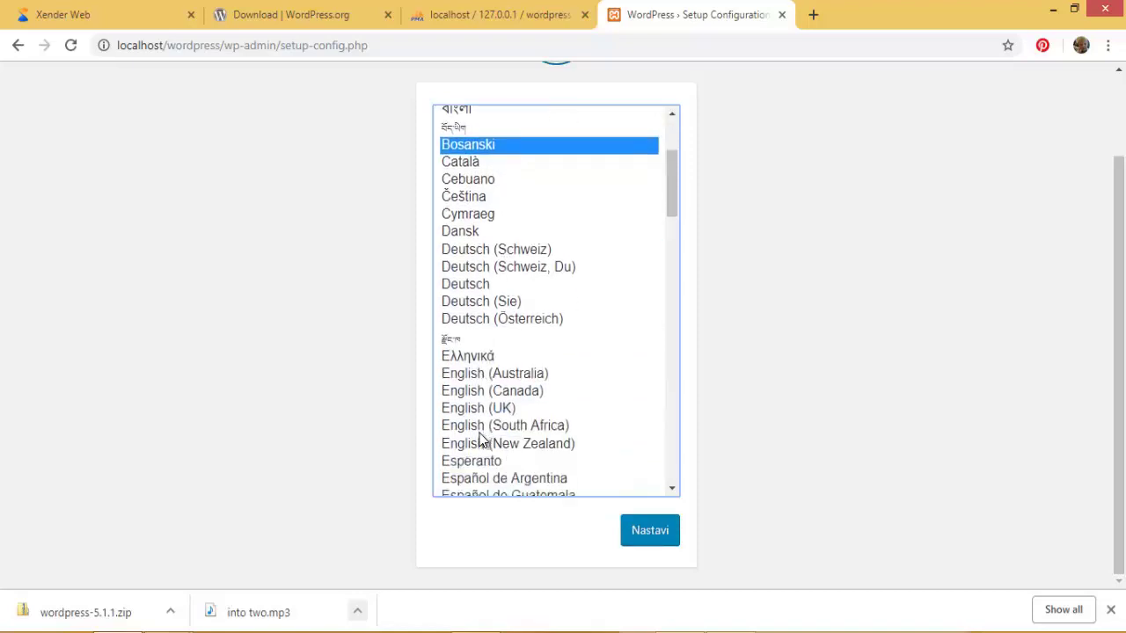
pyautogui.scroll(-1, 538, 401)
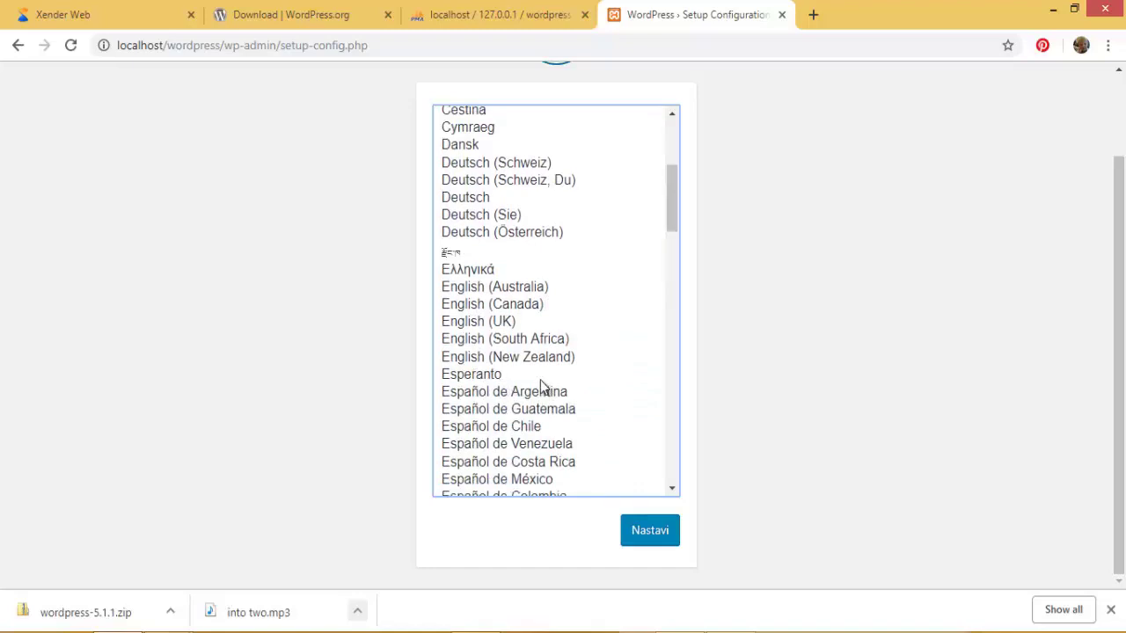
pyautogui.moveTo(672, 216); pyautogui.dragTo(674, 143)
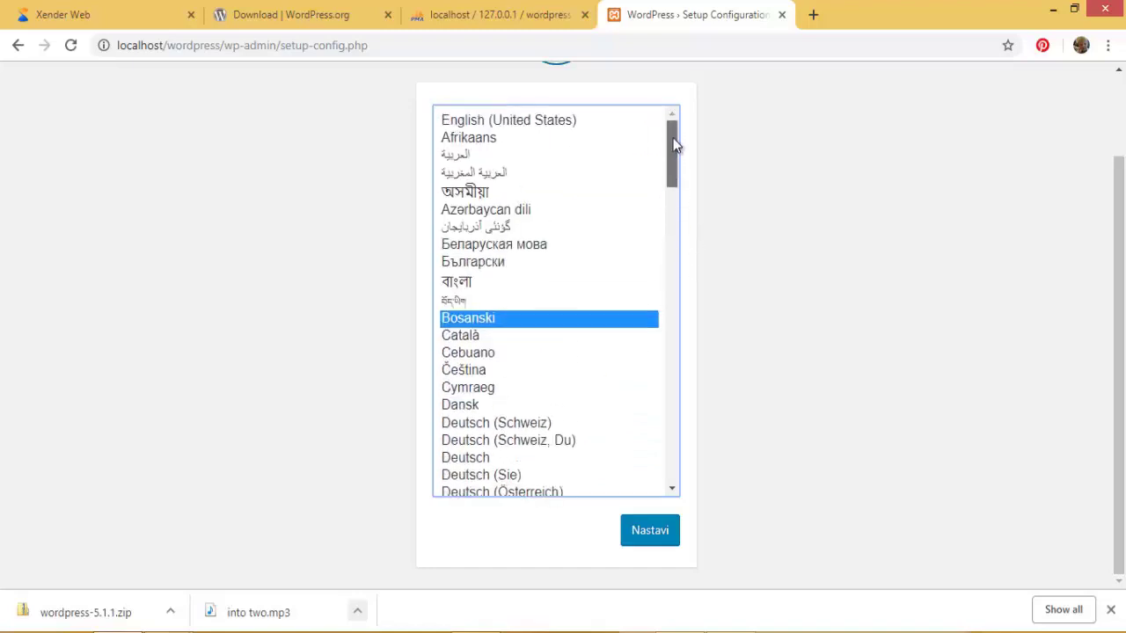
pyautogui.click(537, 123)
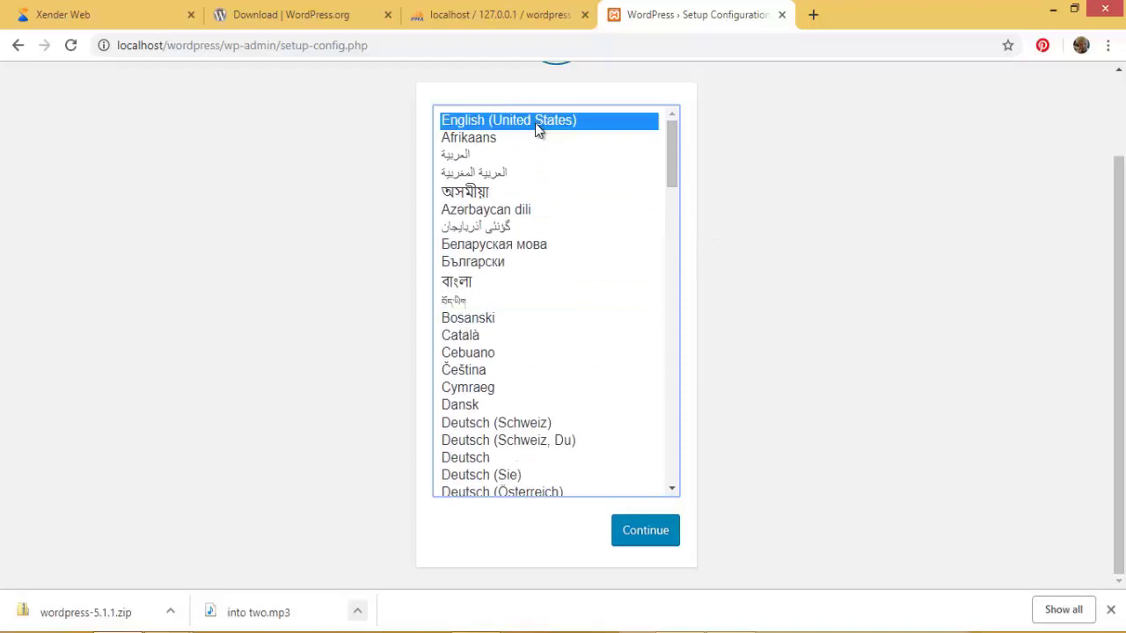
# Step: Continue past the language choice and highlight name, username, password and host in the requirements list
pyautogui.click(639, 530)
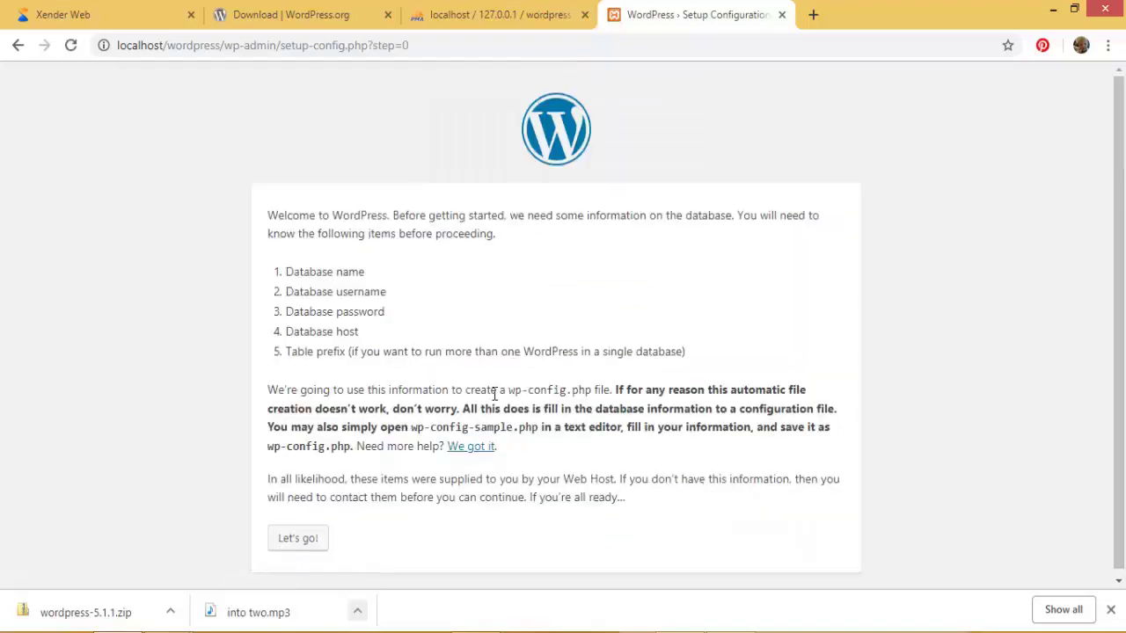
pyautogui.scroll(-1, 496, 397)
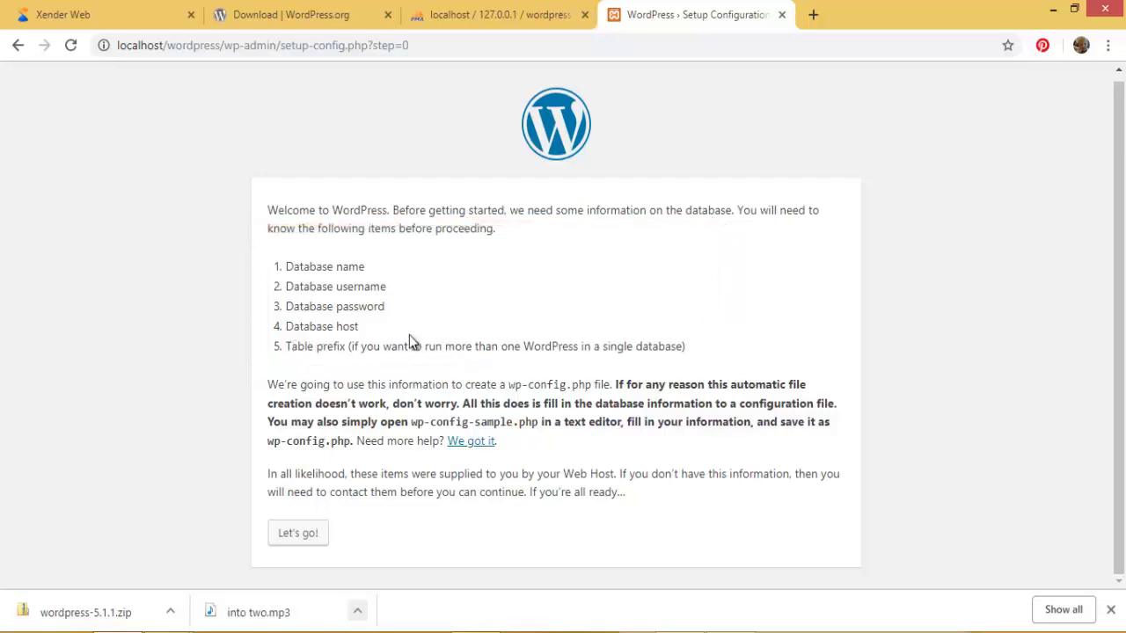
pyautogui.doubleClick(360, 266)
pyautogui.moveTo(337, 286); pyautogui.dragTo(383, 286)
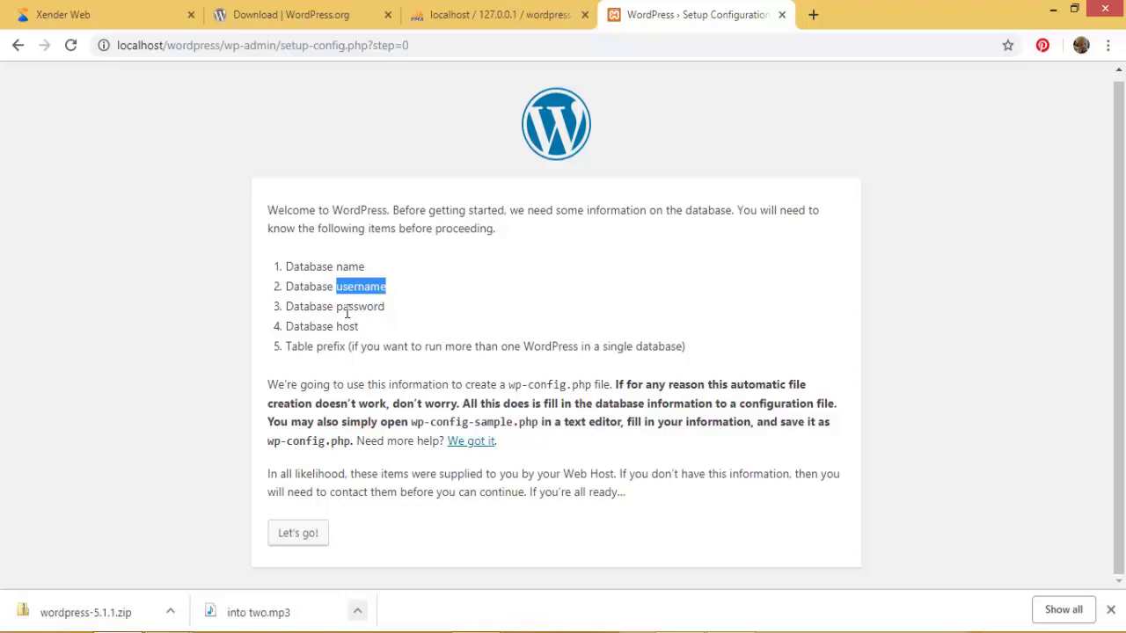
pyautogui.moveTo(337, 306); pyautogui.dragTo(394, 307)
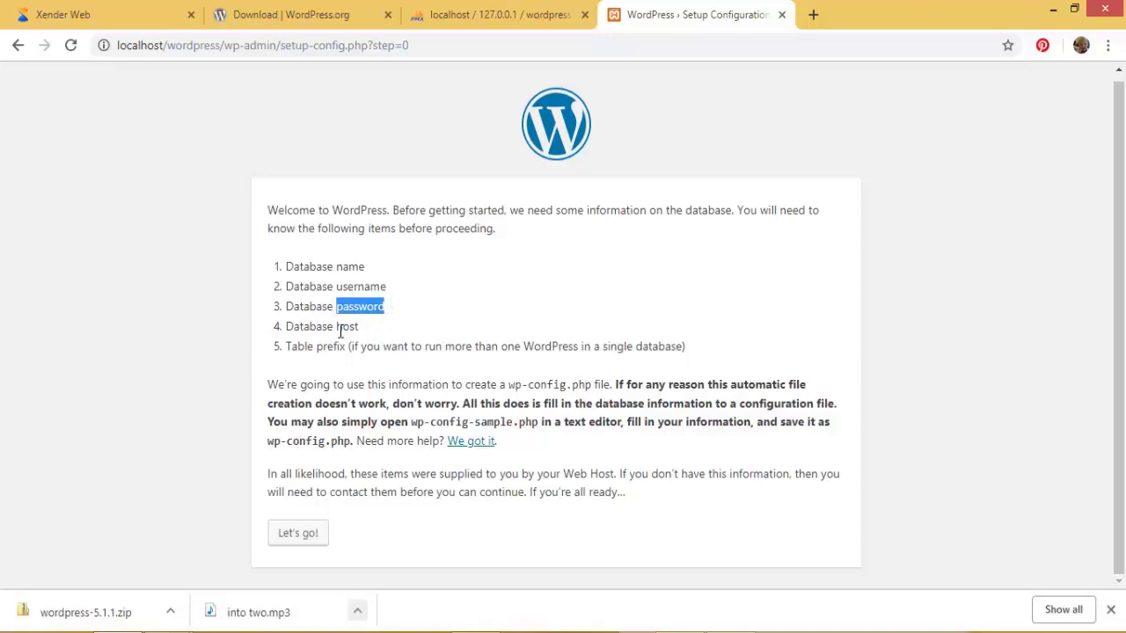
pyautogui.moveTo(339, 332); pyautogui.dragTo(363, 330)
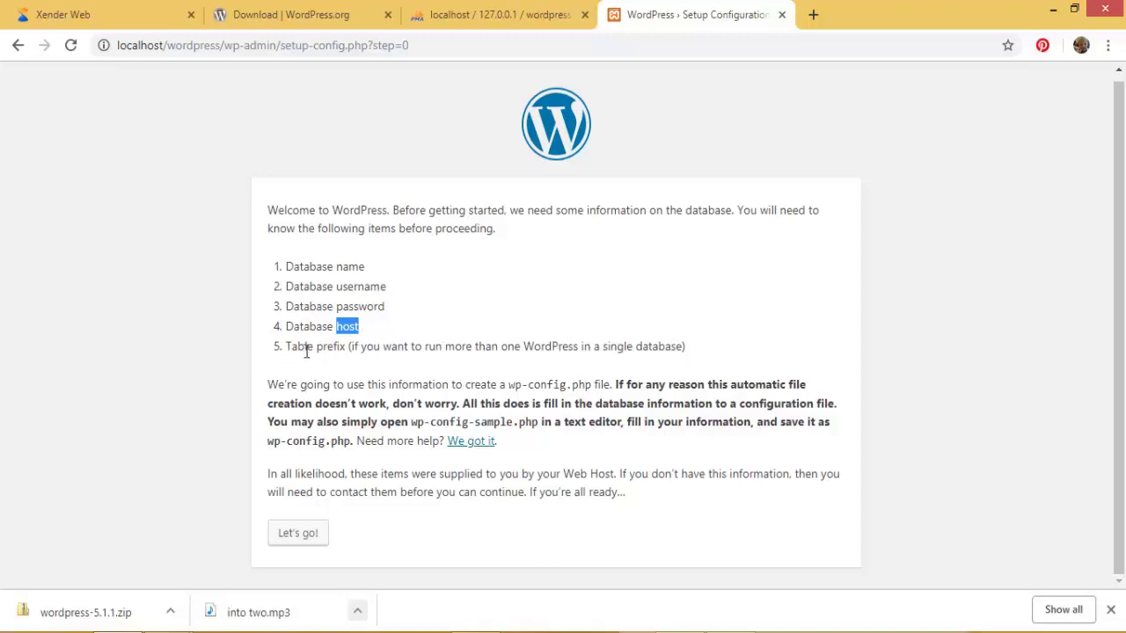
# Step: Fill the database connection form with username root and an empty password, then submit it
pyautogui.click(305, 535)
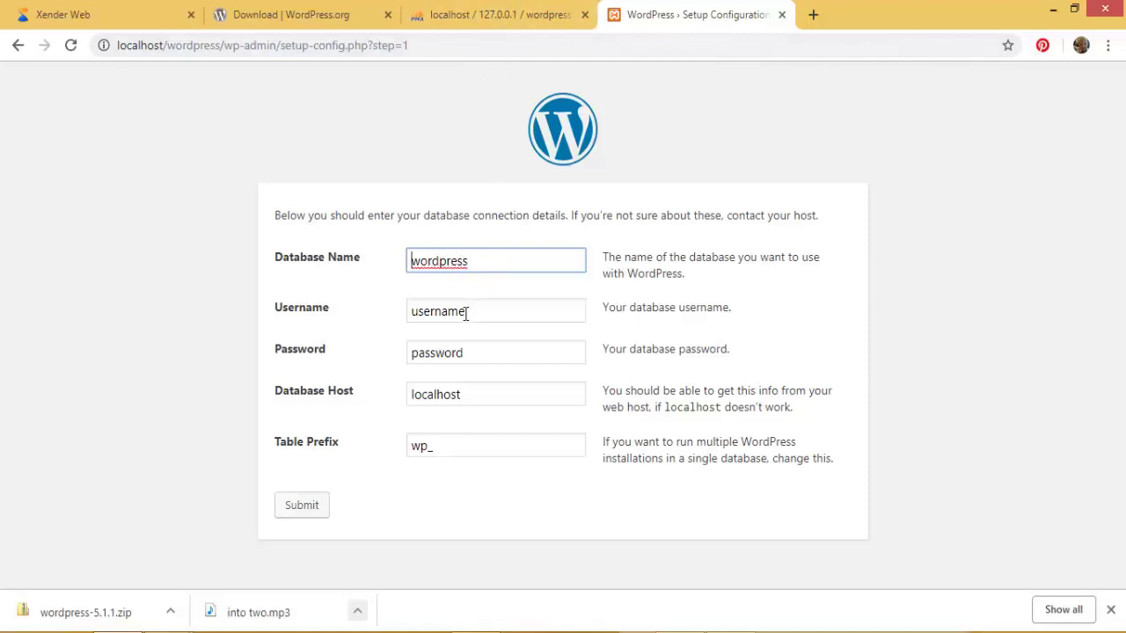
pyautogui.moveTo(466, 313); pyautogui.dragTo(400, 313)
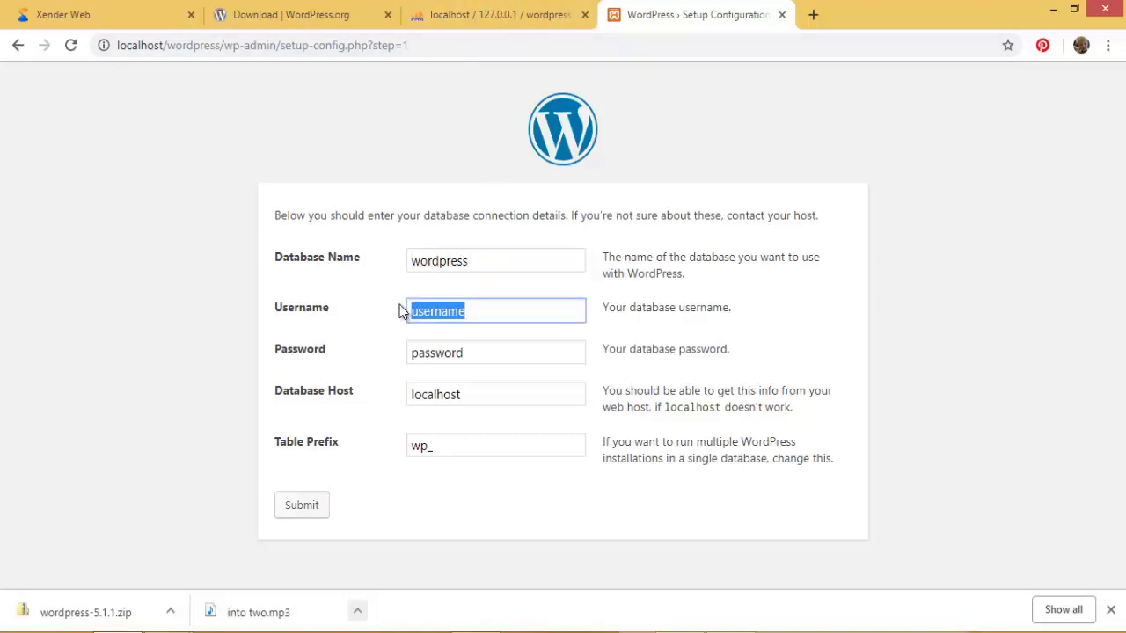
pyautogui.write('root')
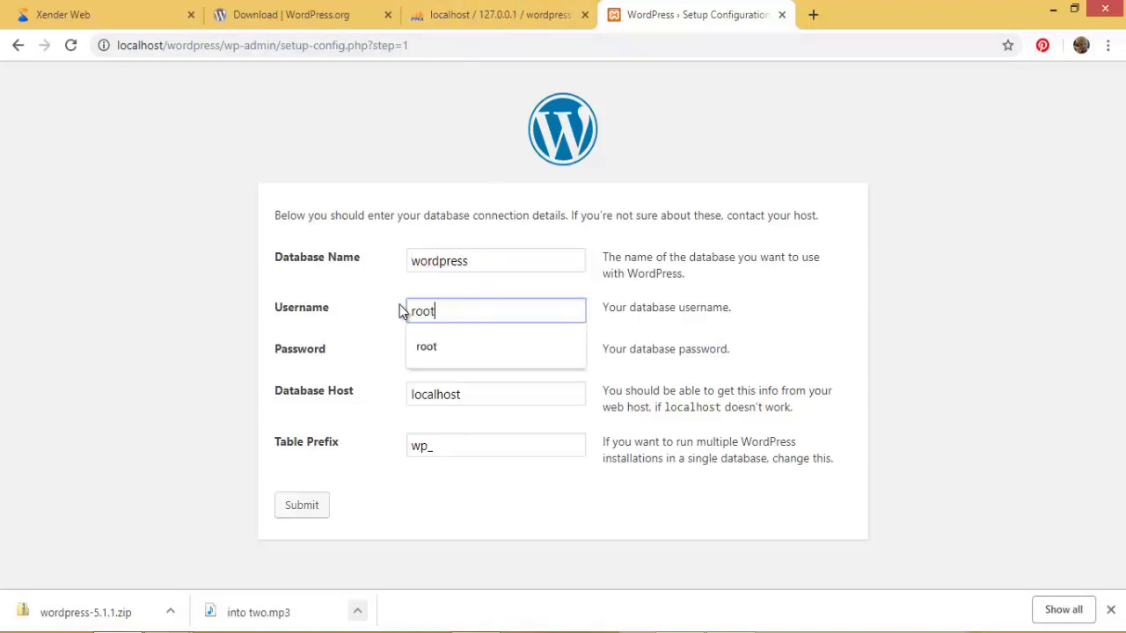
pyautogui.click(432, 345)
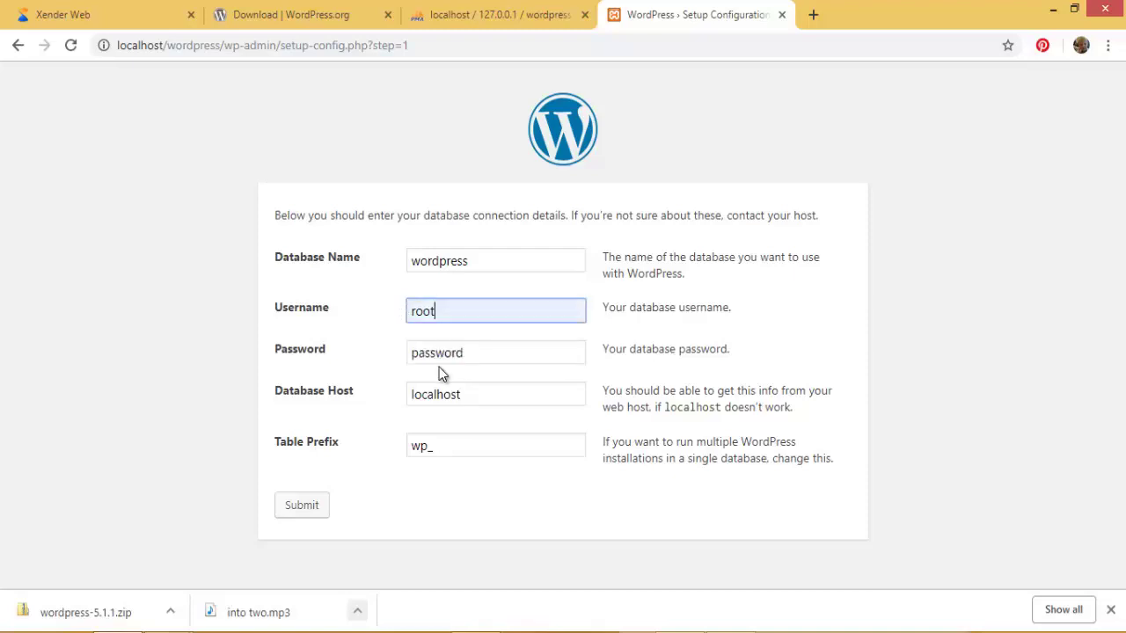
pyautogui.moveTo(470, 356); pyautogui.dragTo(412, 356)
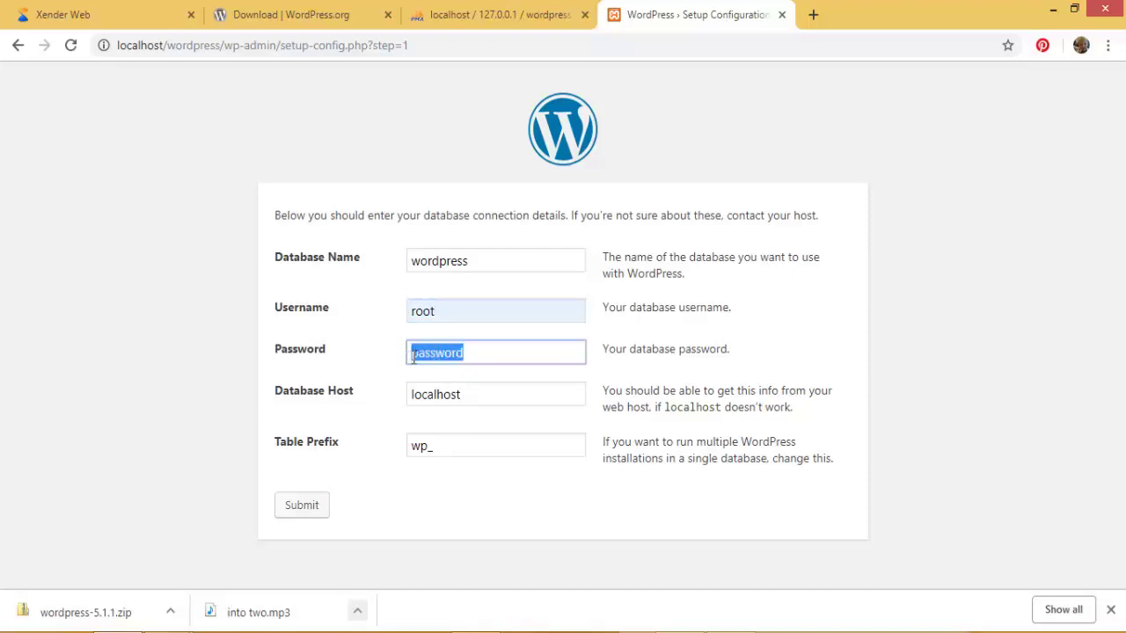
pyautogui.press('BackSpace')
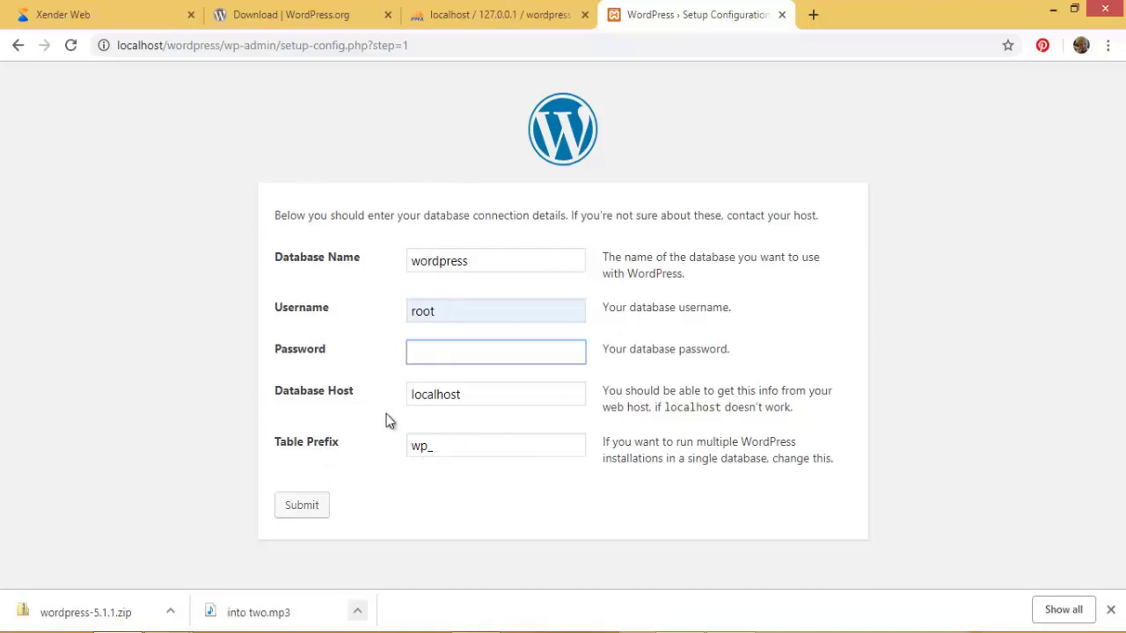
pyautogui.click(303, 510)
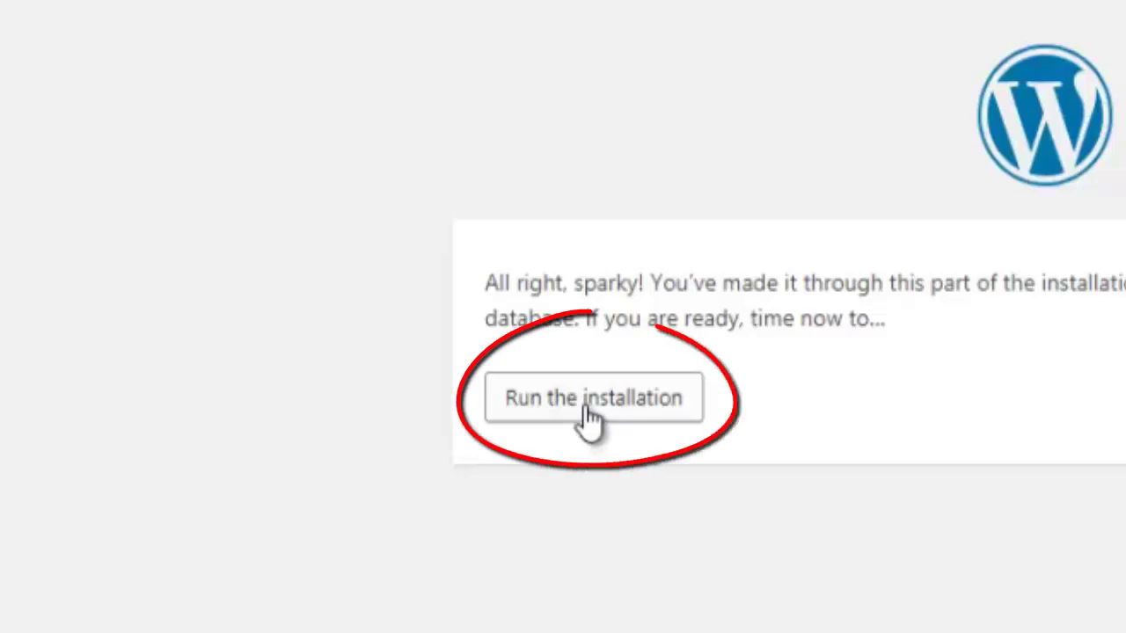
# Step: Start the installation and enter 'dkchris' as the site title
pyautogui.click(586, 407)
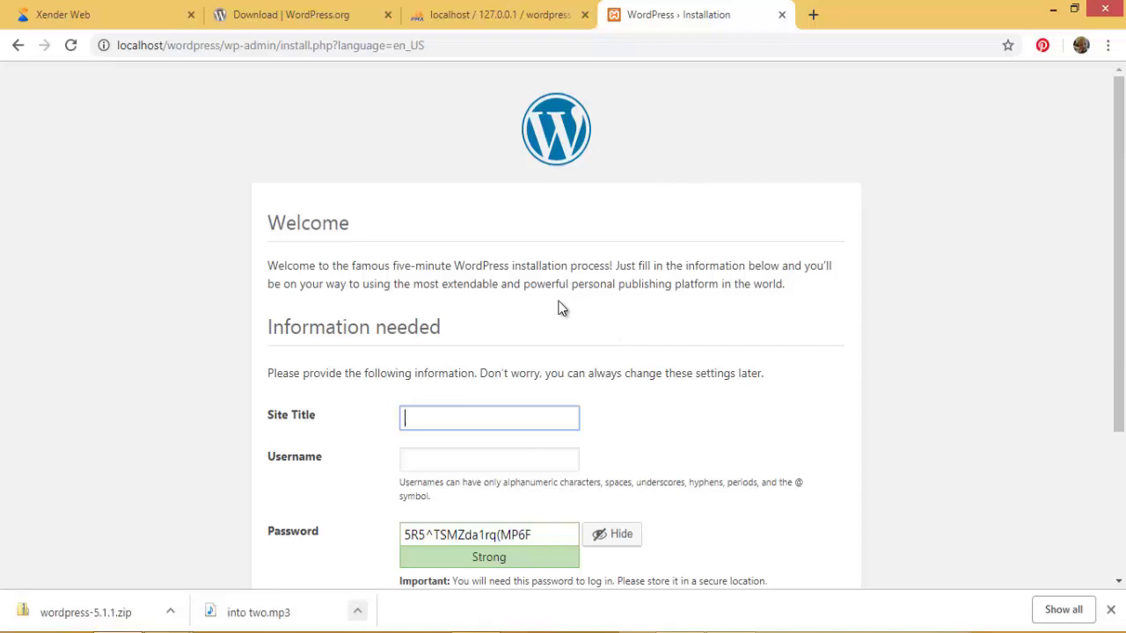
pyautogui.scroll(-1, 561, 306)
pyautogui.scroll(-1, 562, 308)
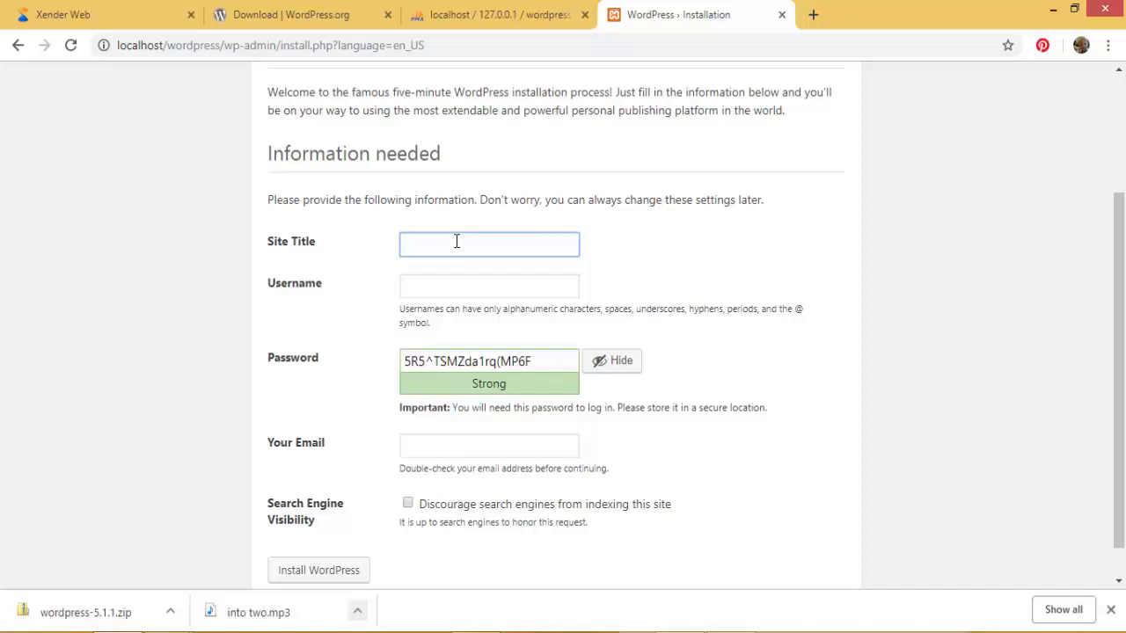
pyautogui.write('dkchris')
# Step: Set the admin username to 'dk' and replace the generated password with a short one
pyautogui.click(464, 287)
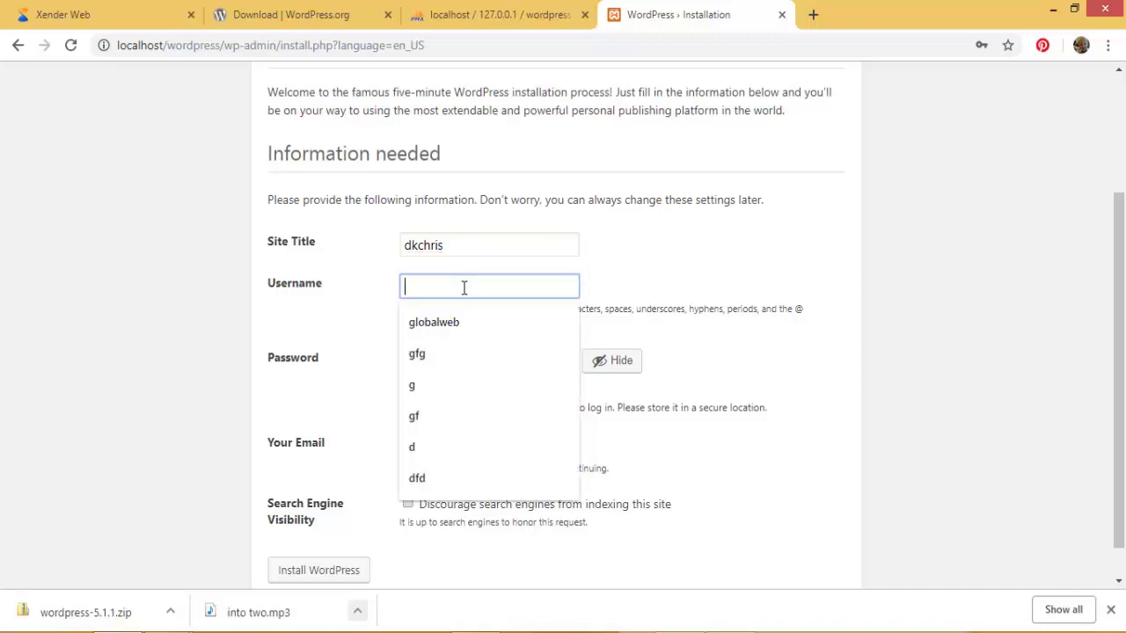
pyautogui.write('dk')
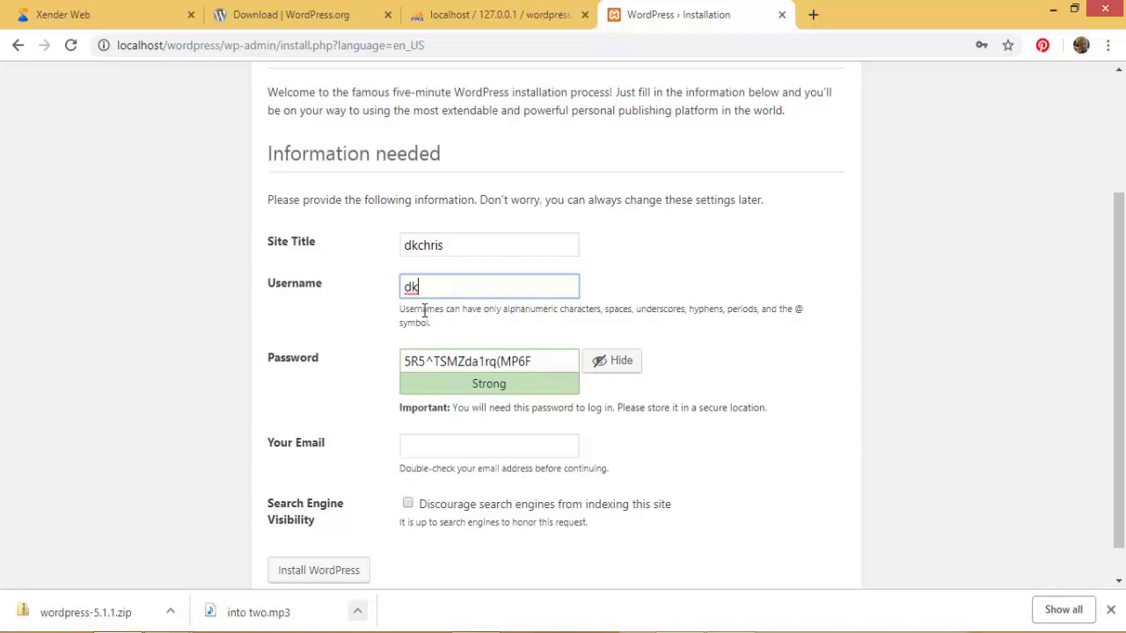
pyautogui.moveTo(425, 288); pyautogui.dragTo(405, 287)
pyautogui.moveTo(535, 361); pyautogui.dragTo(387, 356)
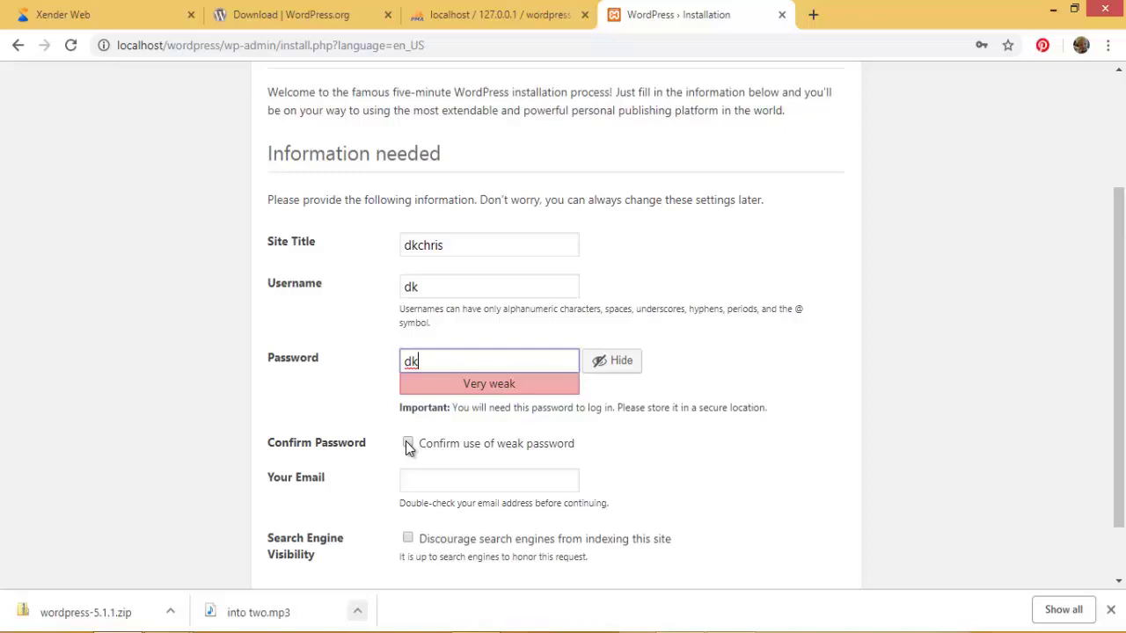
# Step: Tick 'Confirm use of weak password' and fill Your Email with the suggested admin address
pyautogui.click(408, 445)
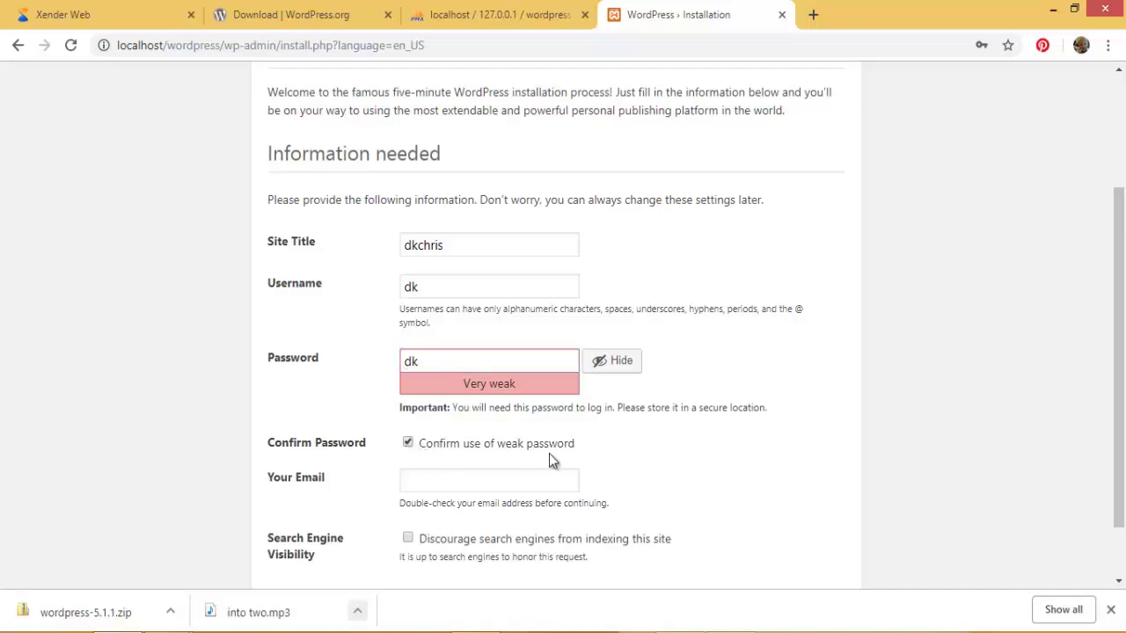
pyautogui.scroll(-1, 527, 447)
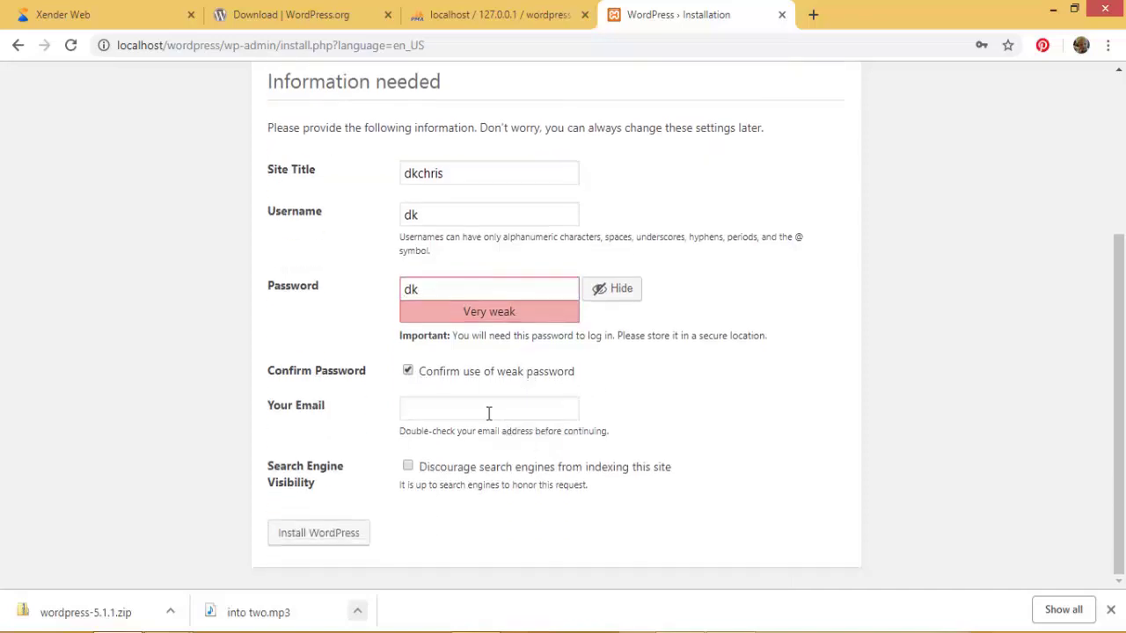
pyautogui.click(489, 413)
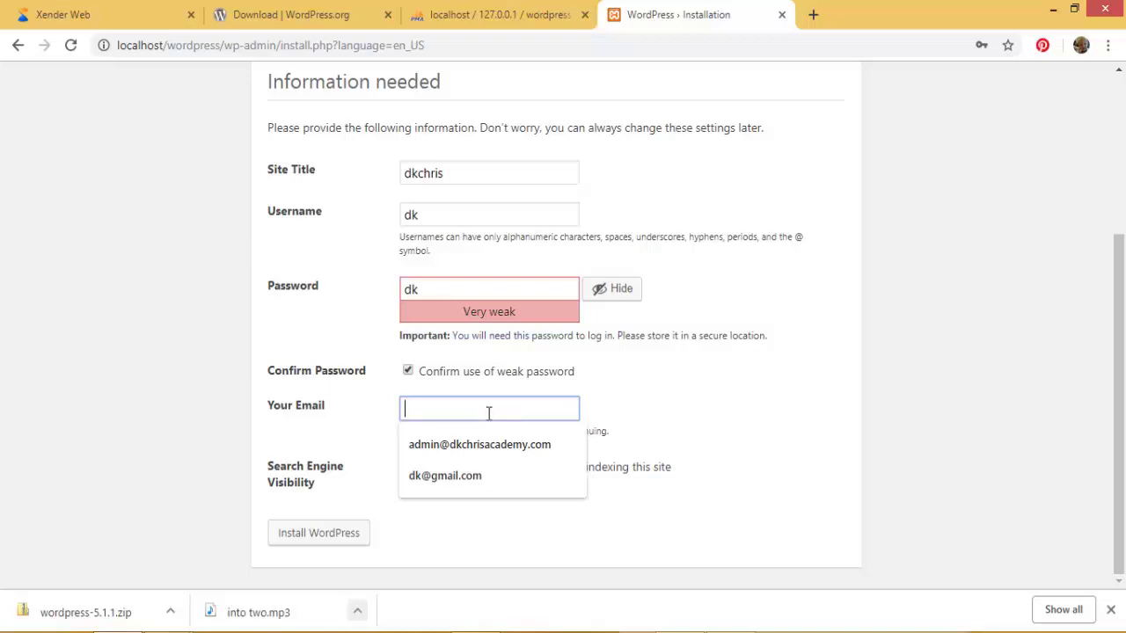
pyautogui.write('dk@')
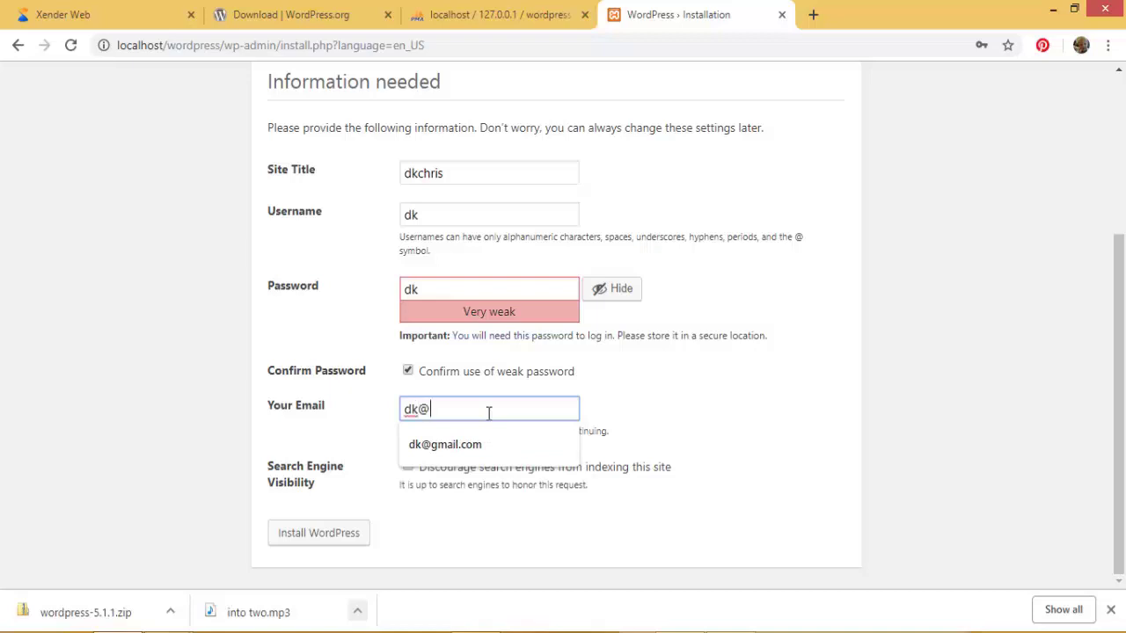
pyautogui.click(449, 445)
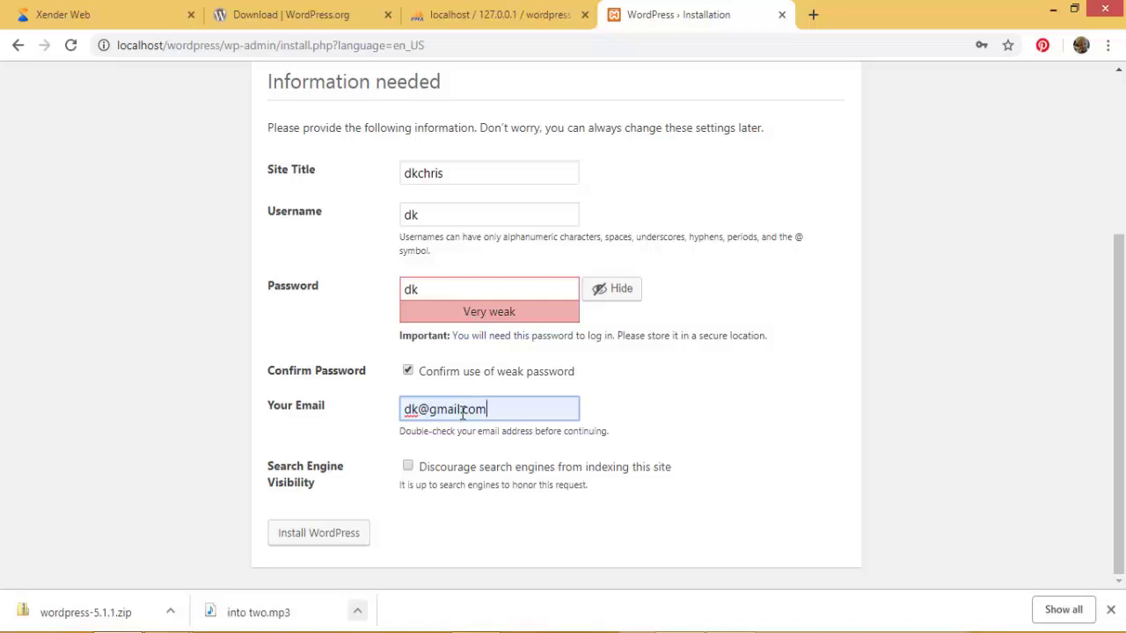
pyautogui.scroll(1, 462, 414)
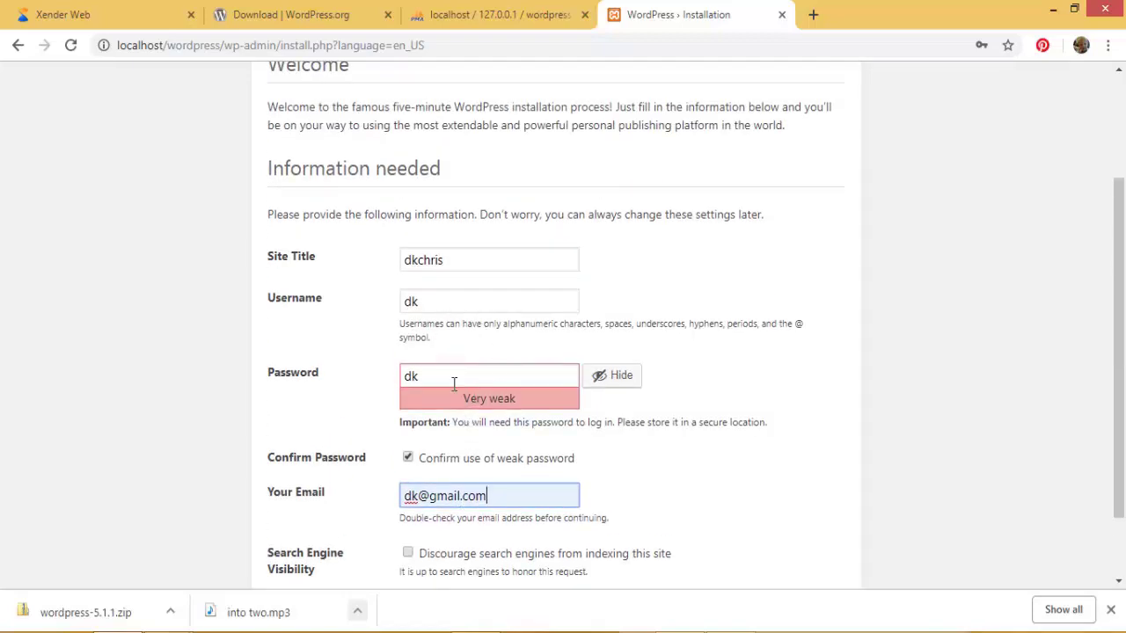
pyautogui.scroll(-1, 490, 387)
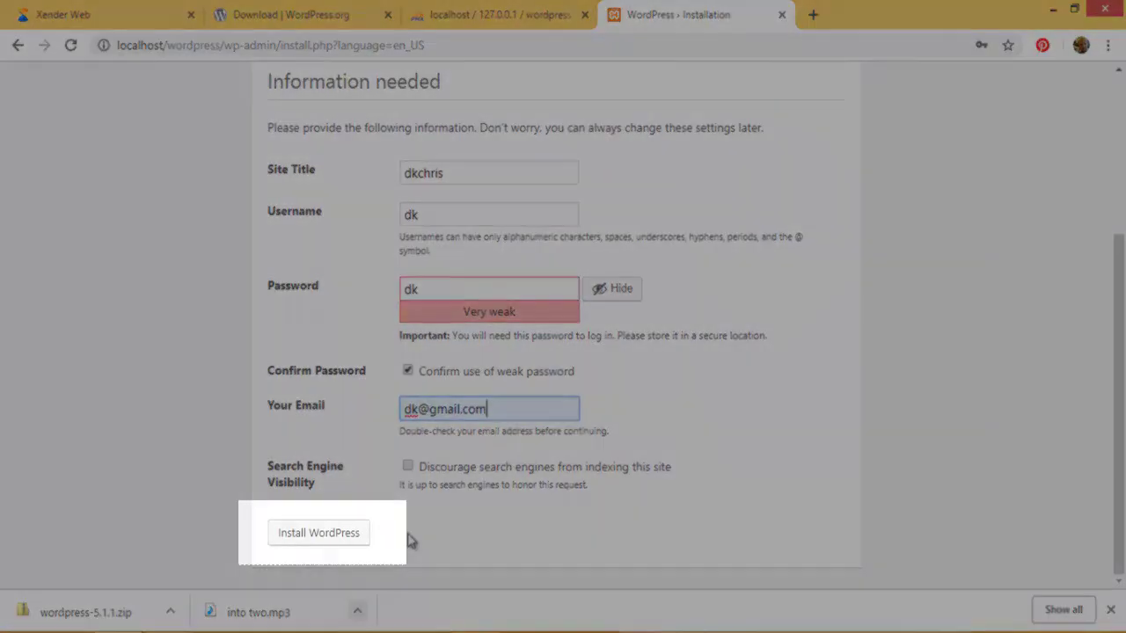
# Step: Install WordPress, then follow Log In from the Success page to wp-login.php
pyautogui.click(334, 536)
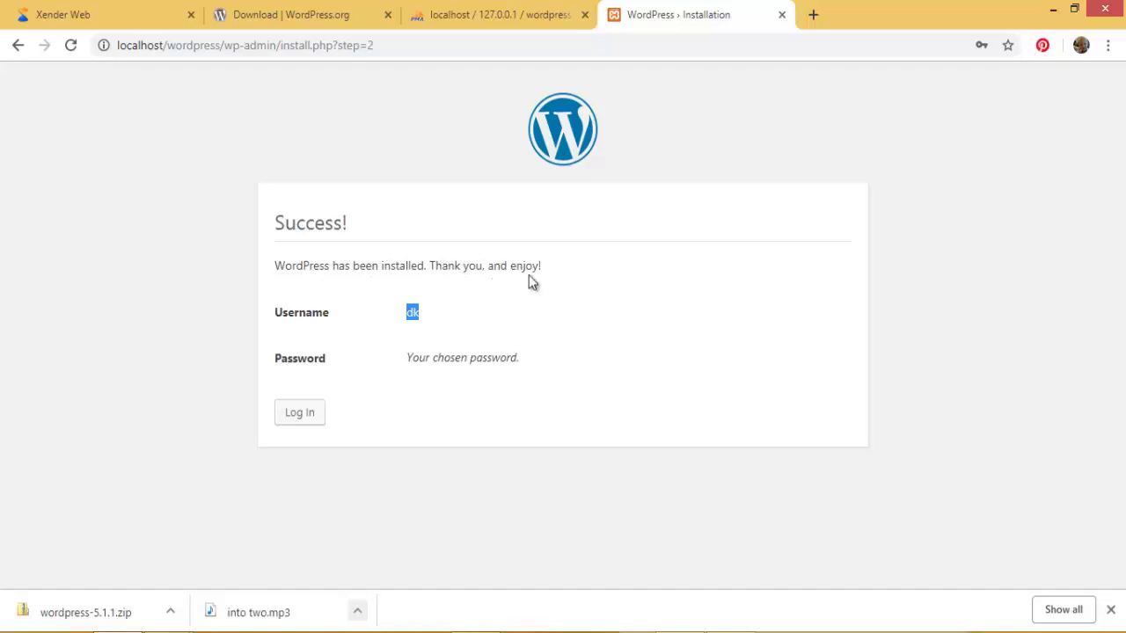
pyautogui.click(308, 420)
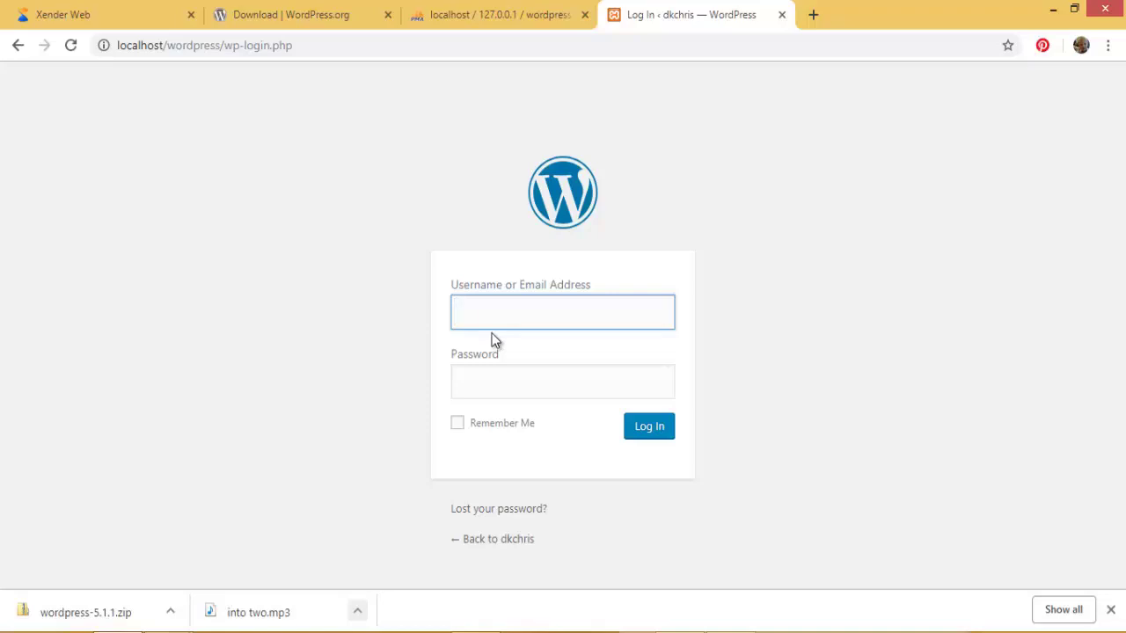
# Step: Sign in with username 'dk' and its password to reach the dkchris Dashboard
pyautogui.write('dk')
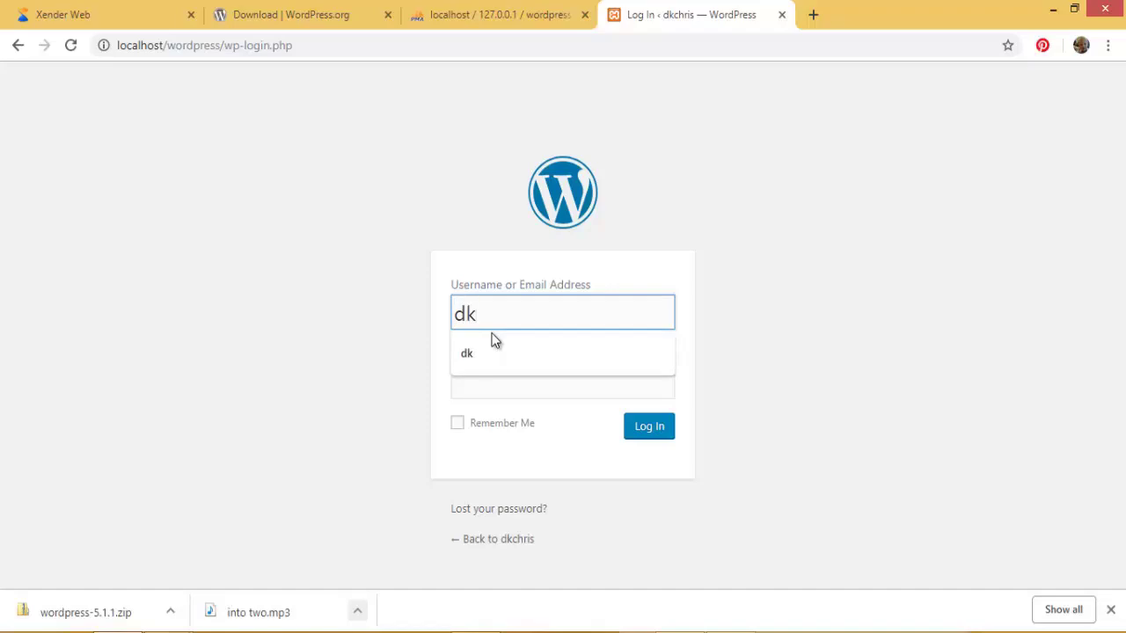
pyautogui.click(515, 354)
pyautogui.click(513, 378)
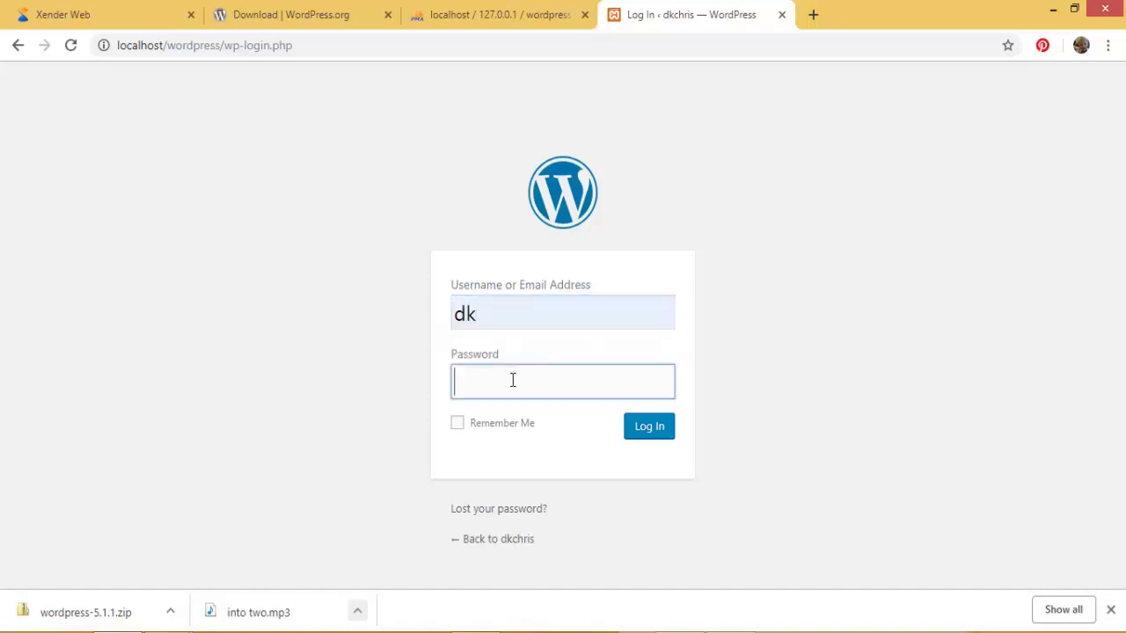
pyautogui.write('••')
pyautogui.click(646, 438)
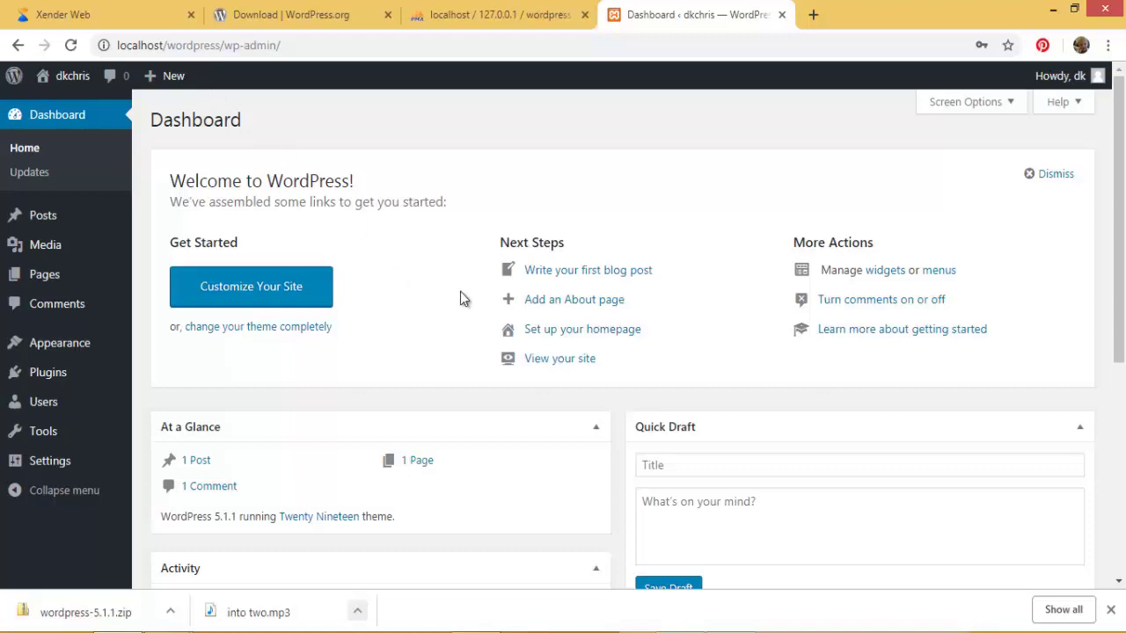
pyautogui.scroll(-3, 460, 291)
pyautogui.scroll(3, 460, 297)
# Step: Load localhost/wordpress in a new tab to show the 'Hello world!' front page
pyautogui.click(811, 14)
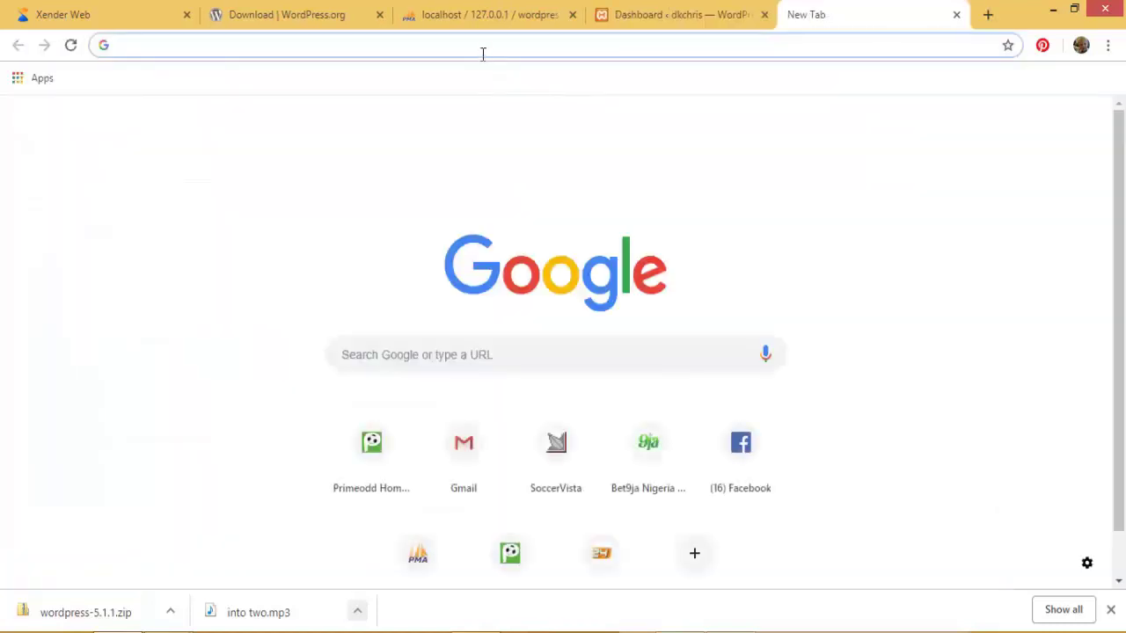
pyautogui.write('lo')
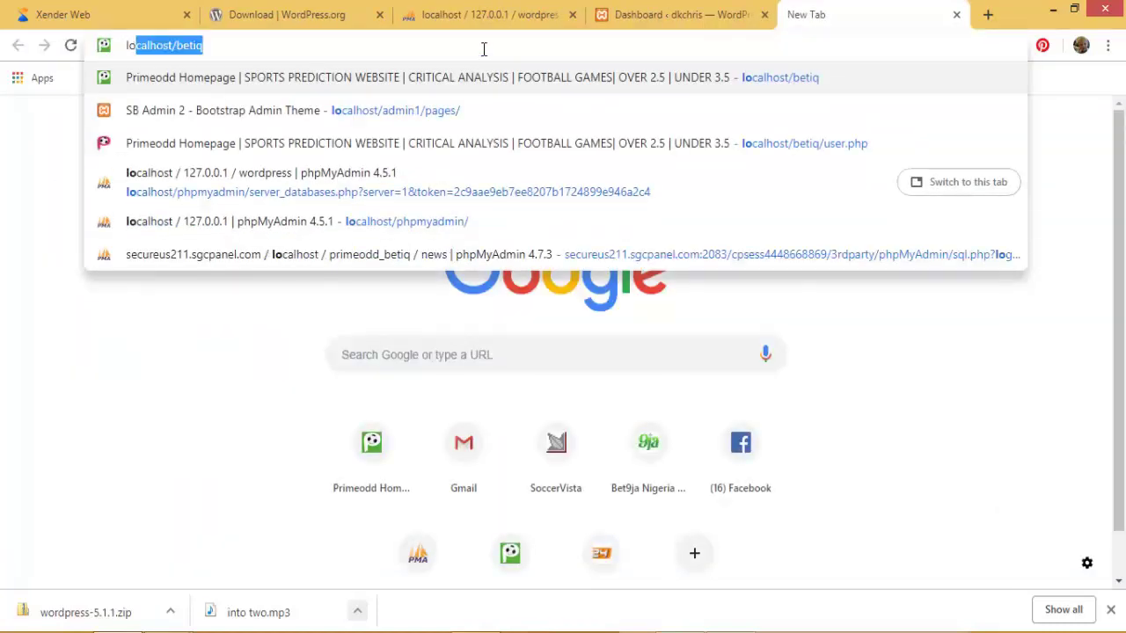
pyautogui.write('calhost/be')
pyautogui.press('BackSpace')
pyautogui.press('BackSpace')
pyautogui.press('BackSpace')
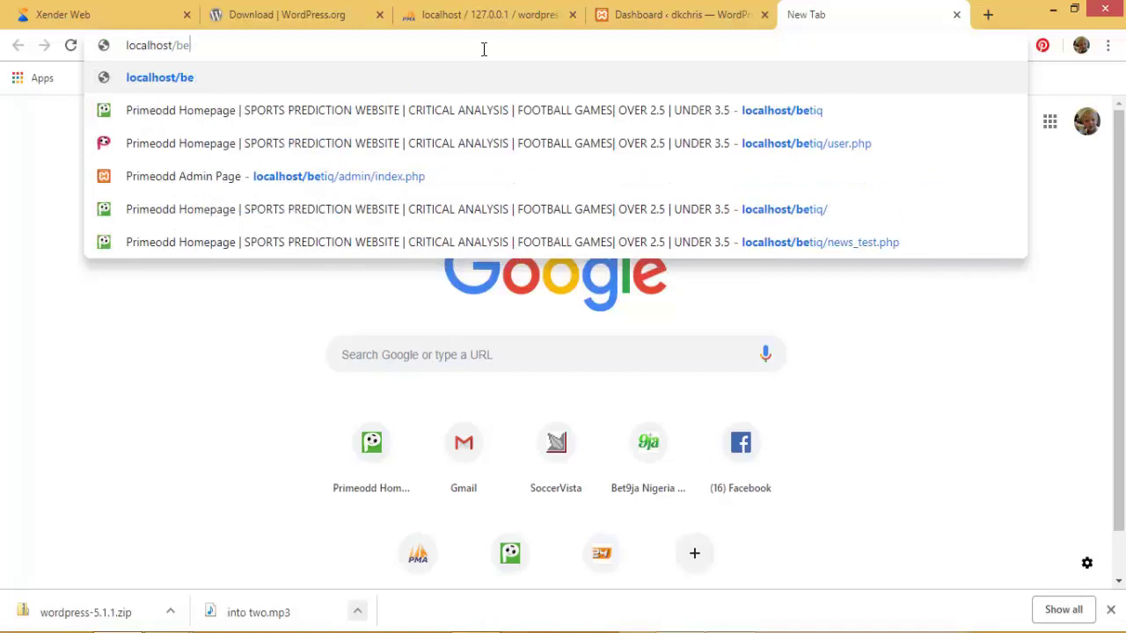
pyautogui.write('w')
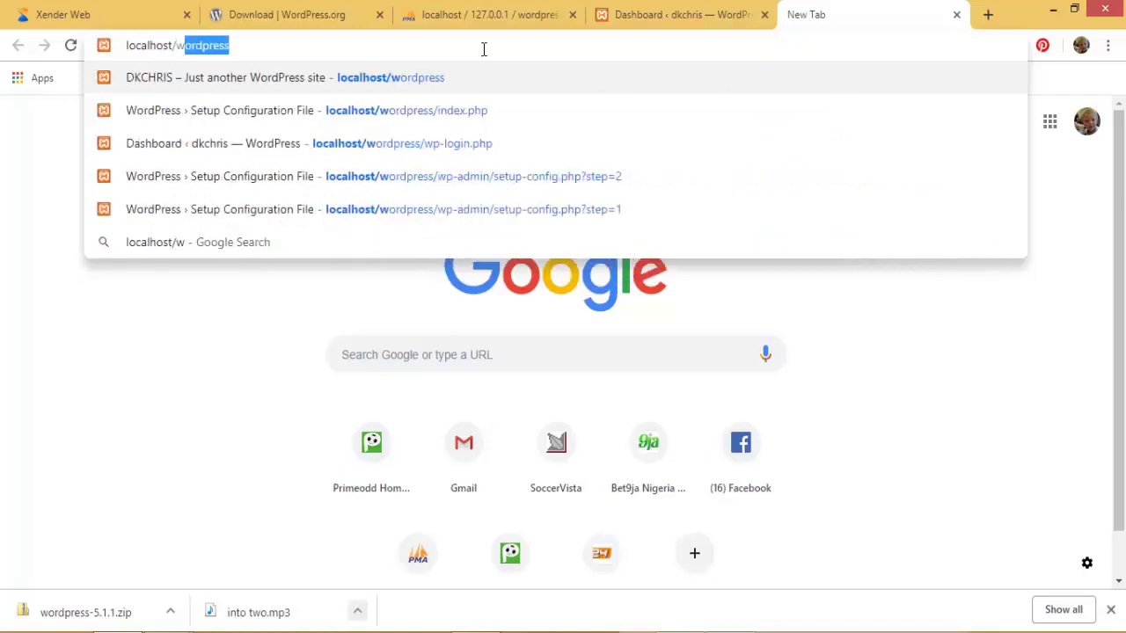
pyautogui.press('Right')
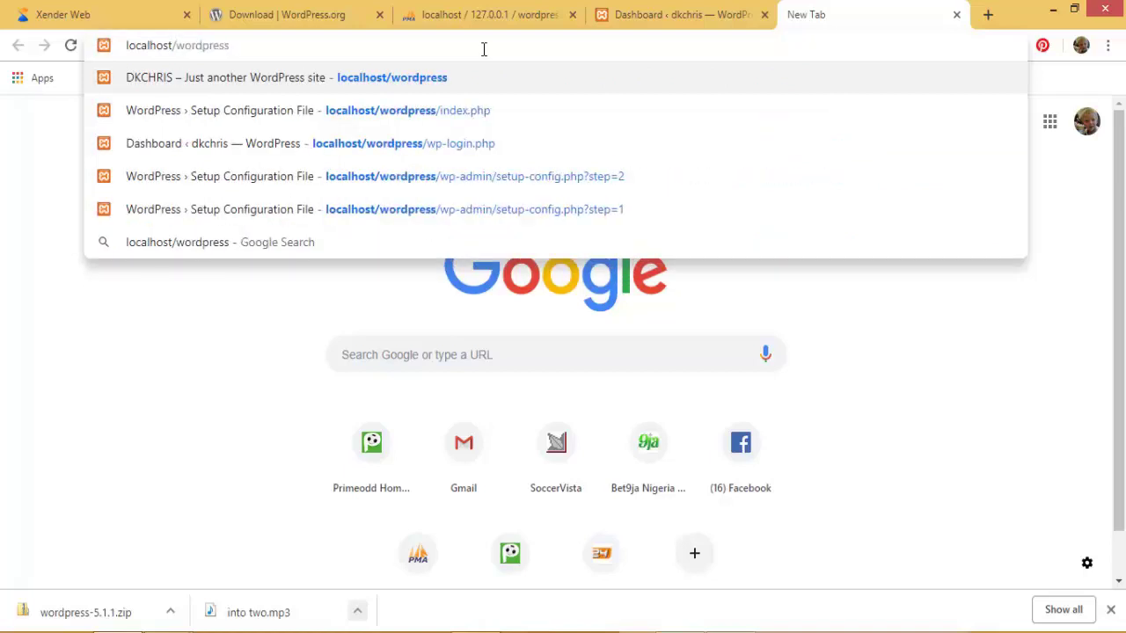
pyautogui.press('Return')
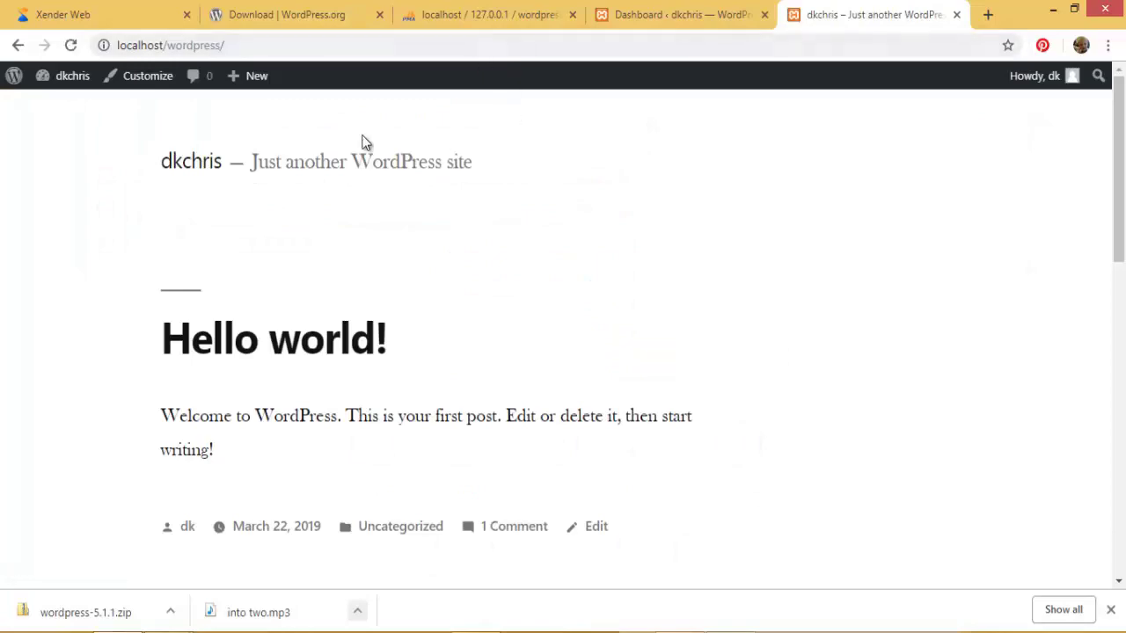
pyautogui.scroll(-6, 245, 283)
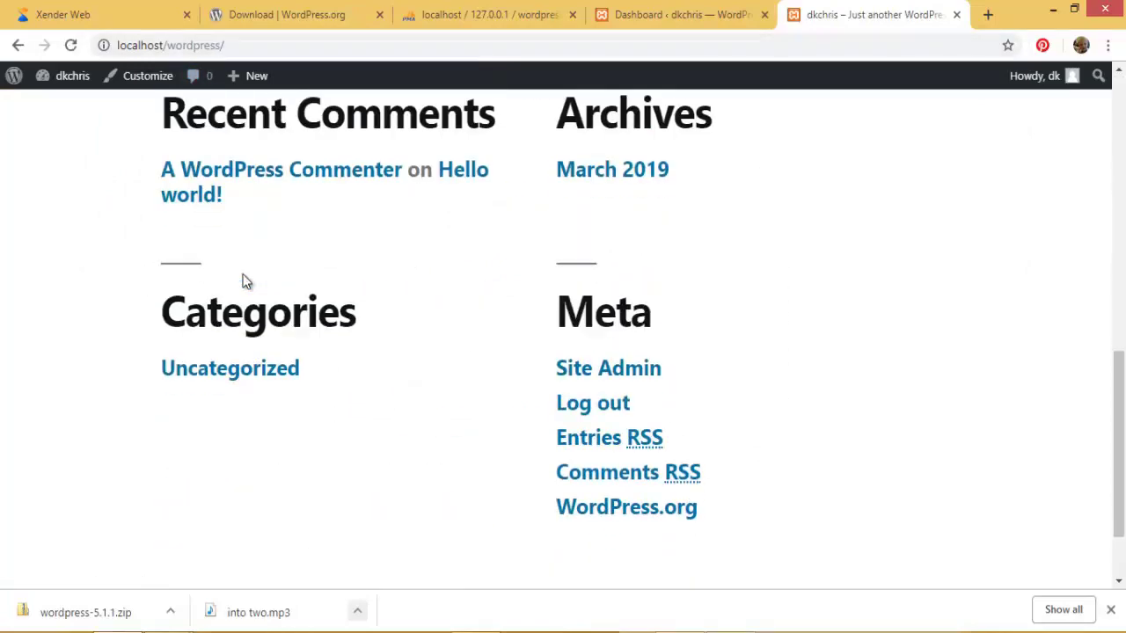
pyautogui.scroll(10, 249, 281)
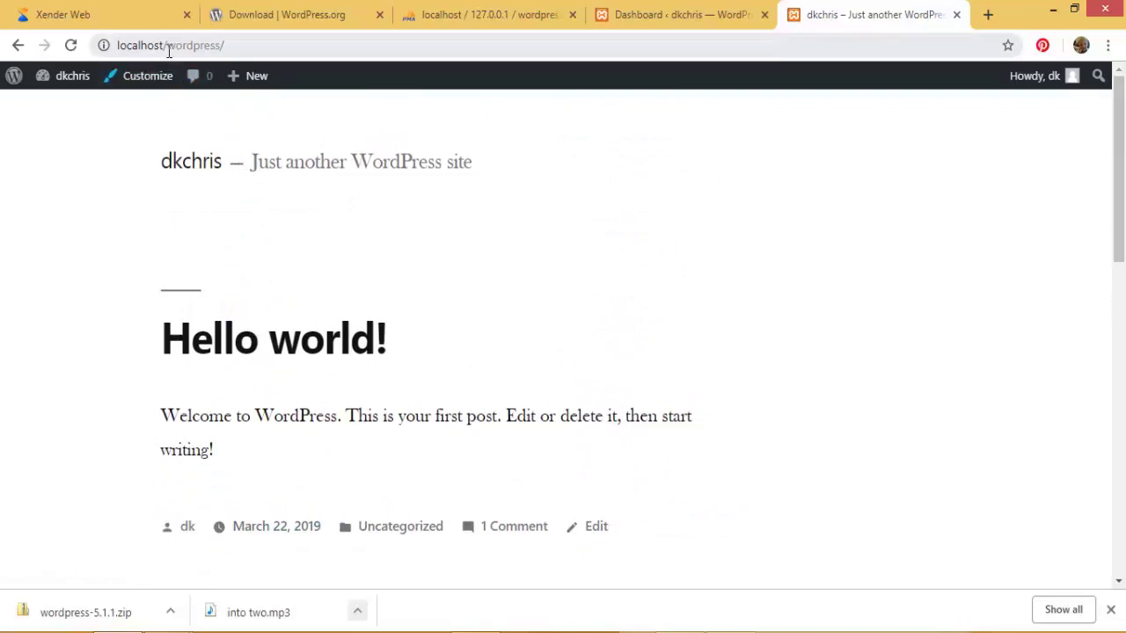
pyautogui.moveTo(117, 45); pyautogui.dragTo(223, 45)
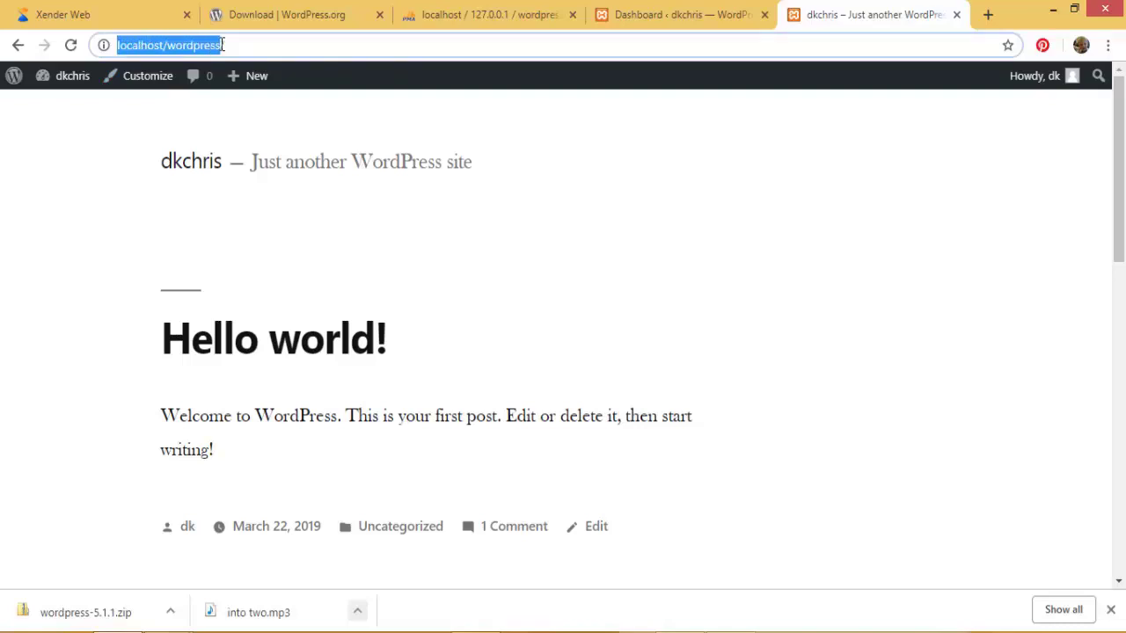
pyautogui.moveTo(224, 45); pyautogui.dragTo(227, 45)
pyautogui.click(222, 44)
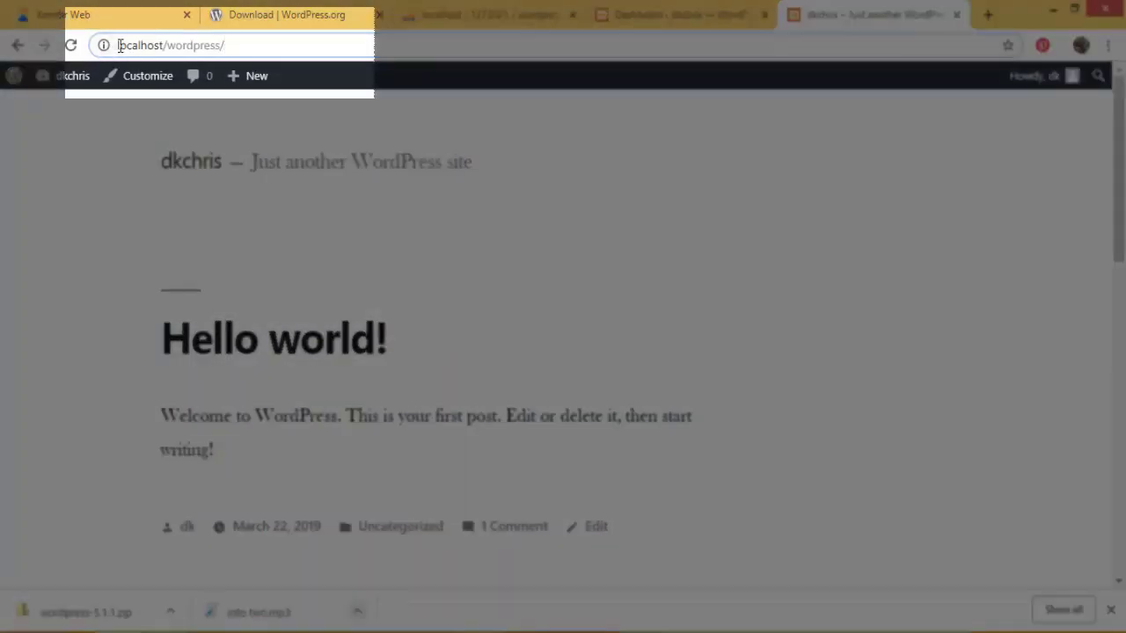
pyautogui.moveTo(120, 45); pyautogui.dragTo(234, 47)
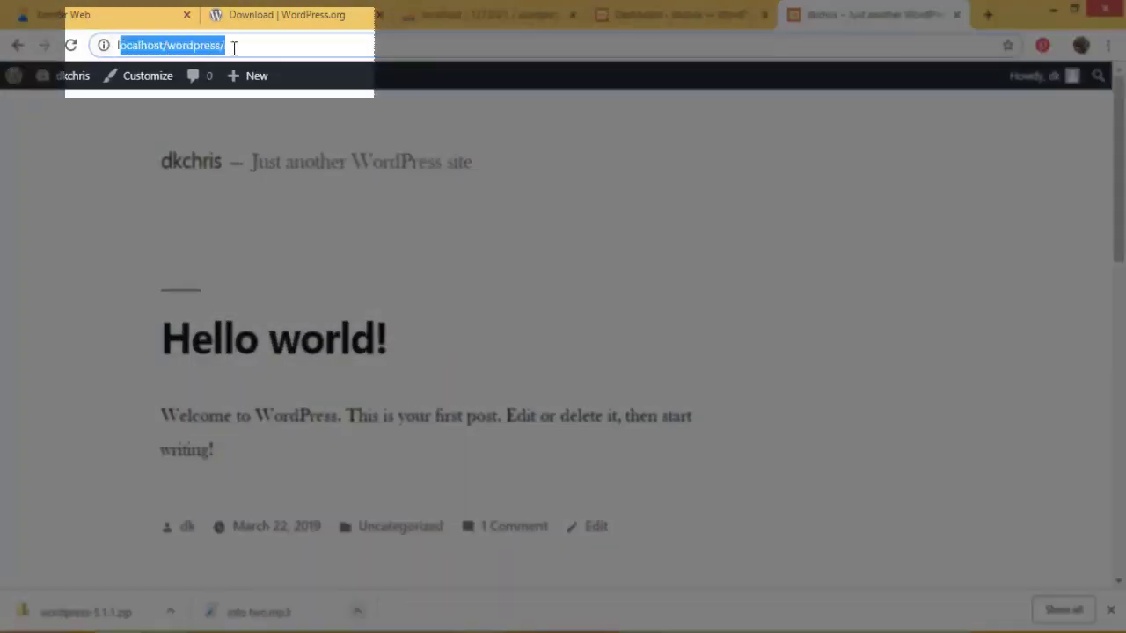
pyautogui.click(236, 44)
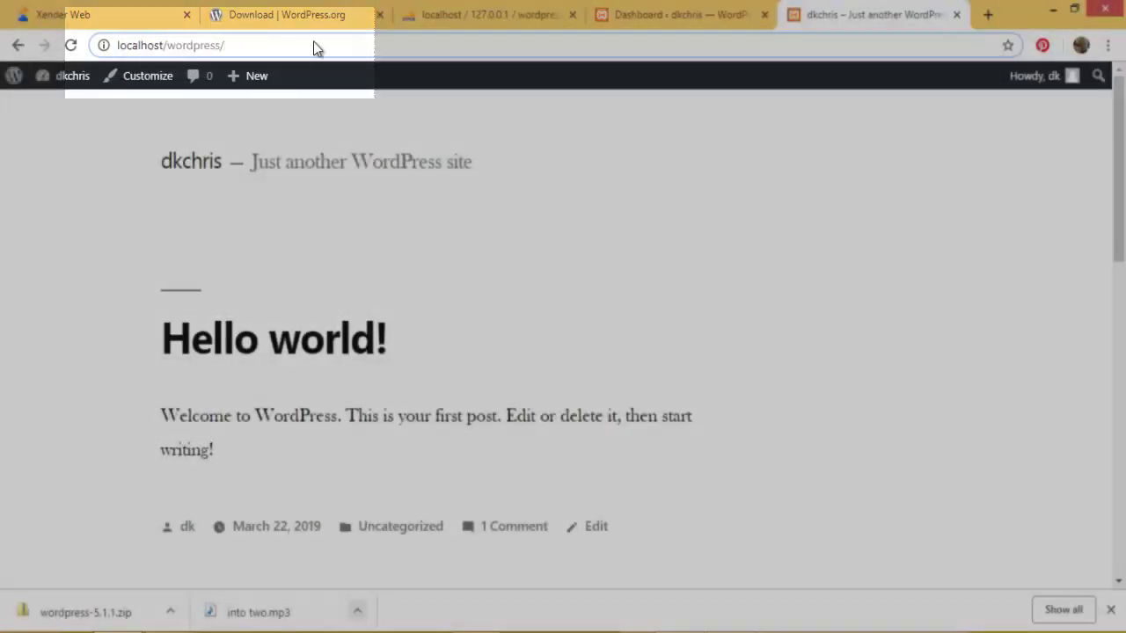